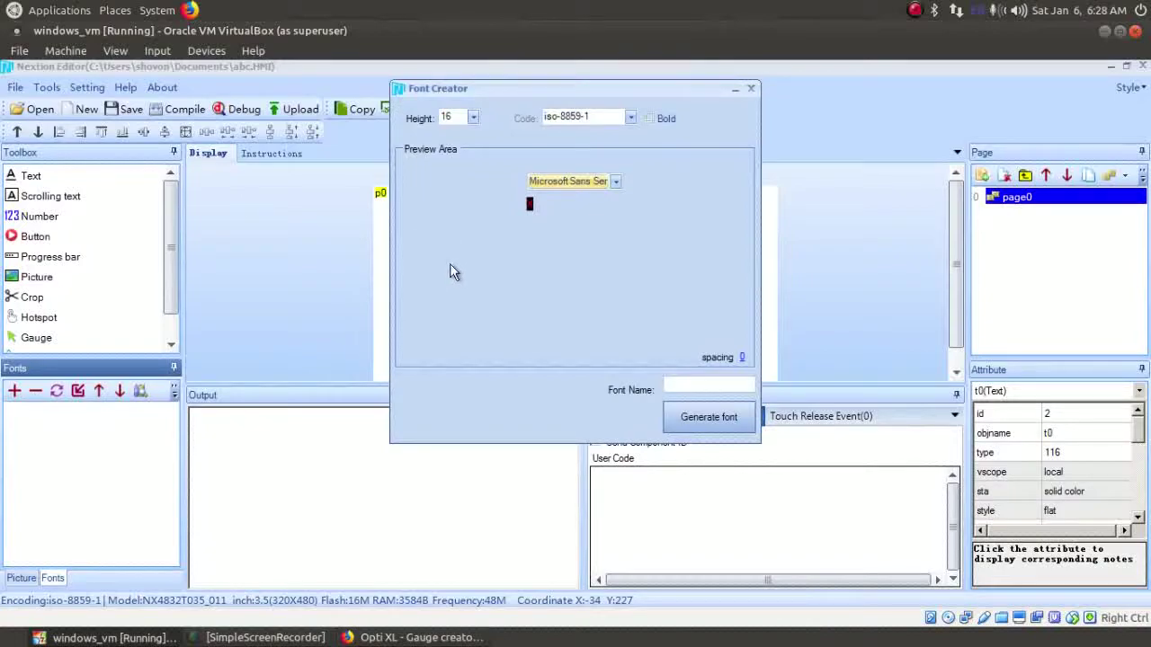
Step: Set the new font's height to 32 with the Microsoft Sans Serif typeface
{"action": "left_click", "coordinate": [471, 118]}
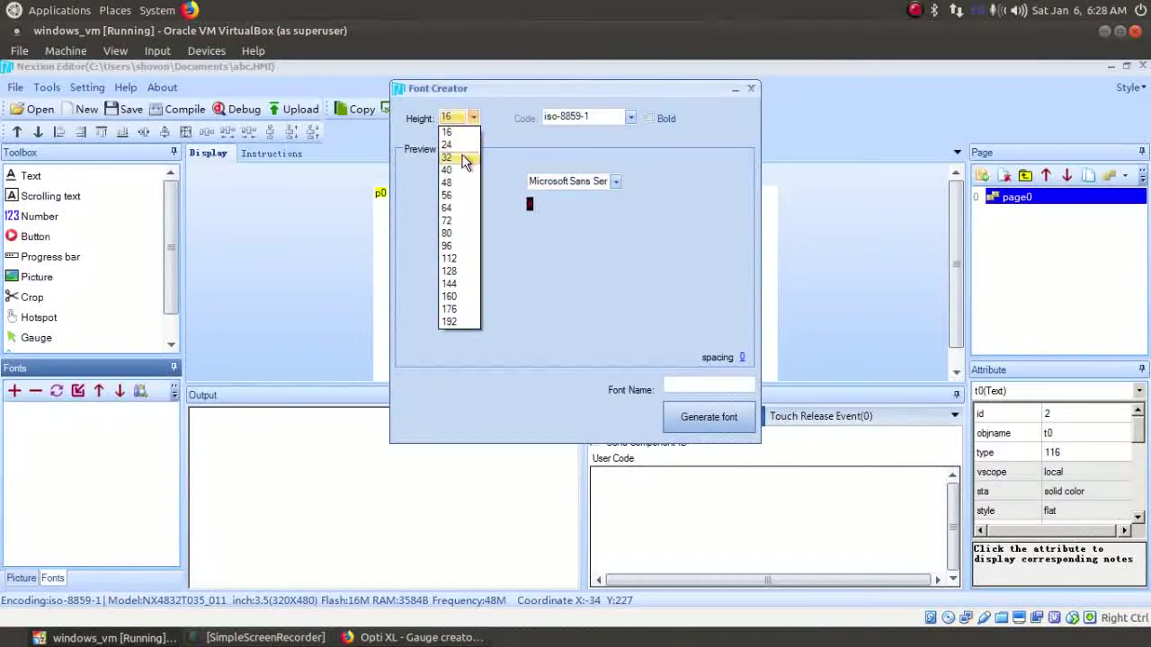
{"action": "left_click", "coordinate": [464, 158]}
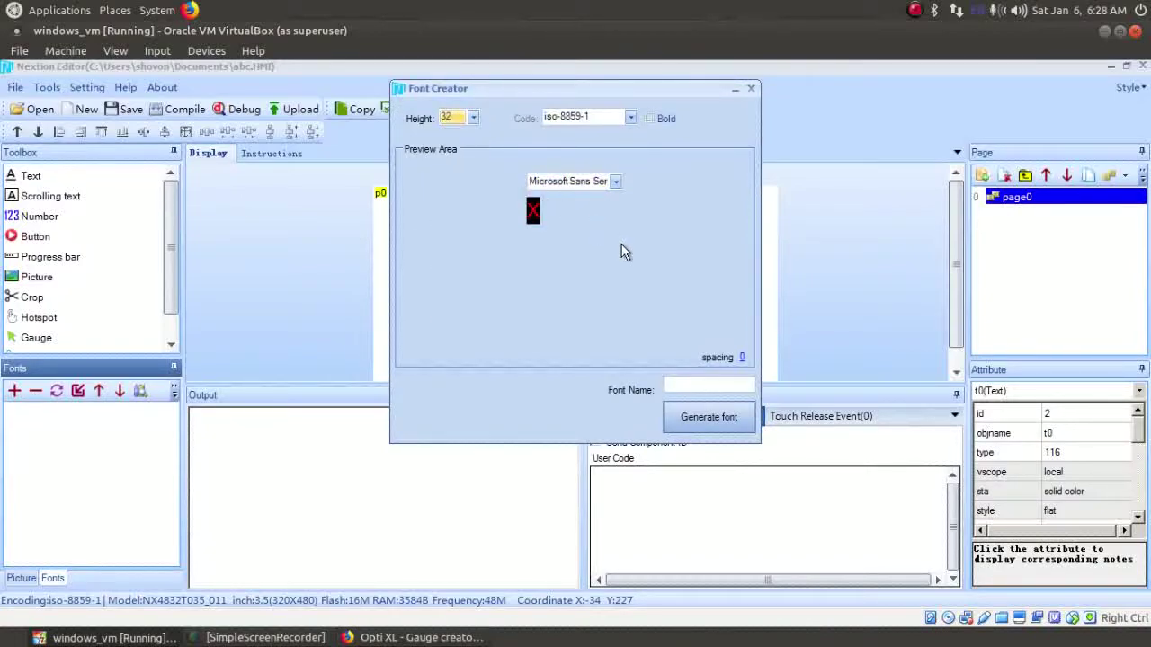
{"action": "left_click", "coordinate": [600, 184]}
{"action": "left_click", "coordinate": [557, 191]}
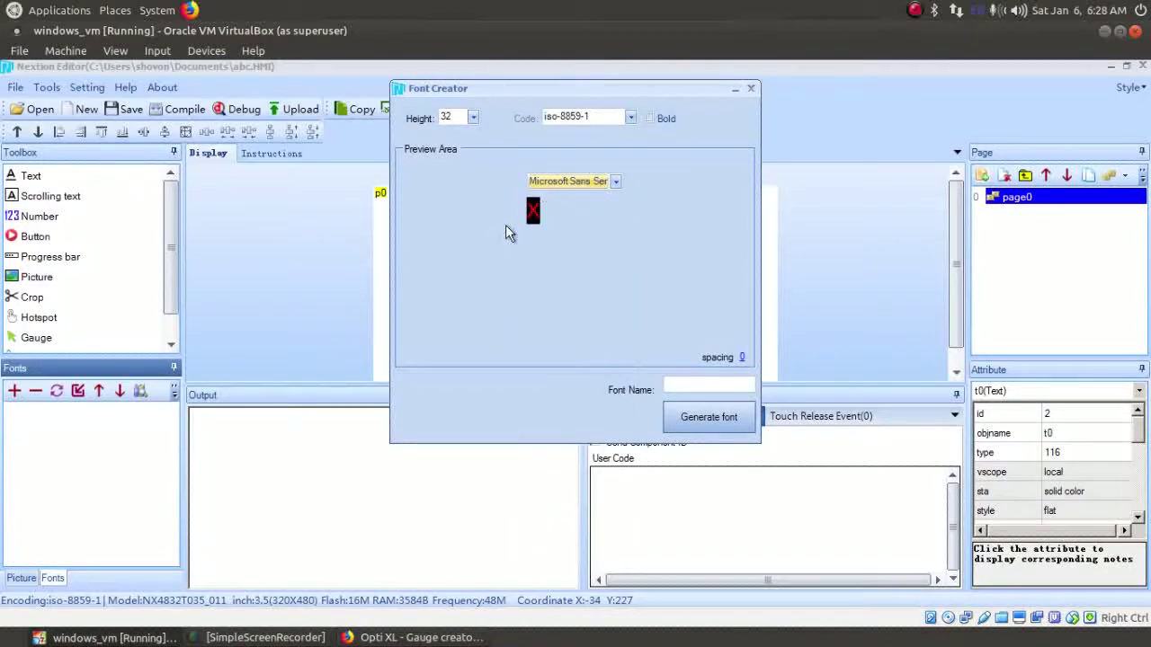
Step: Name the font fnt, generate it and save the font file as fnt in the Pictures library
{"action": "left_click", "coordinate": [701, 380]}
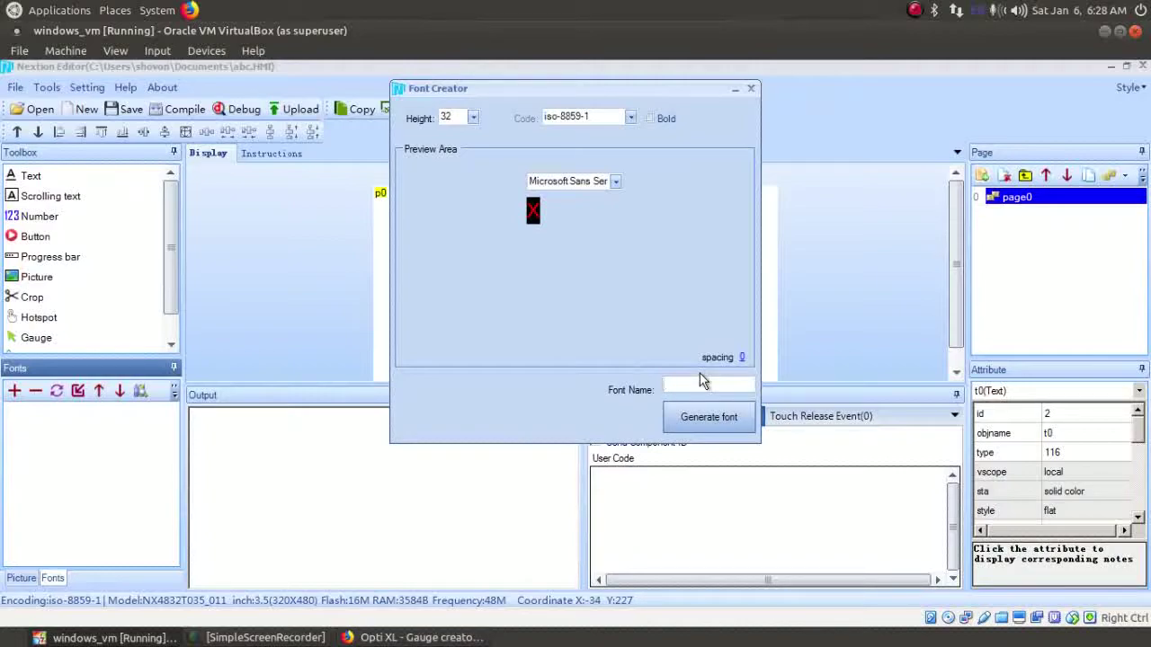
{"action": "type", "text": "fnt"}
{"action": "left_click", "coordinate": [680, 410]}
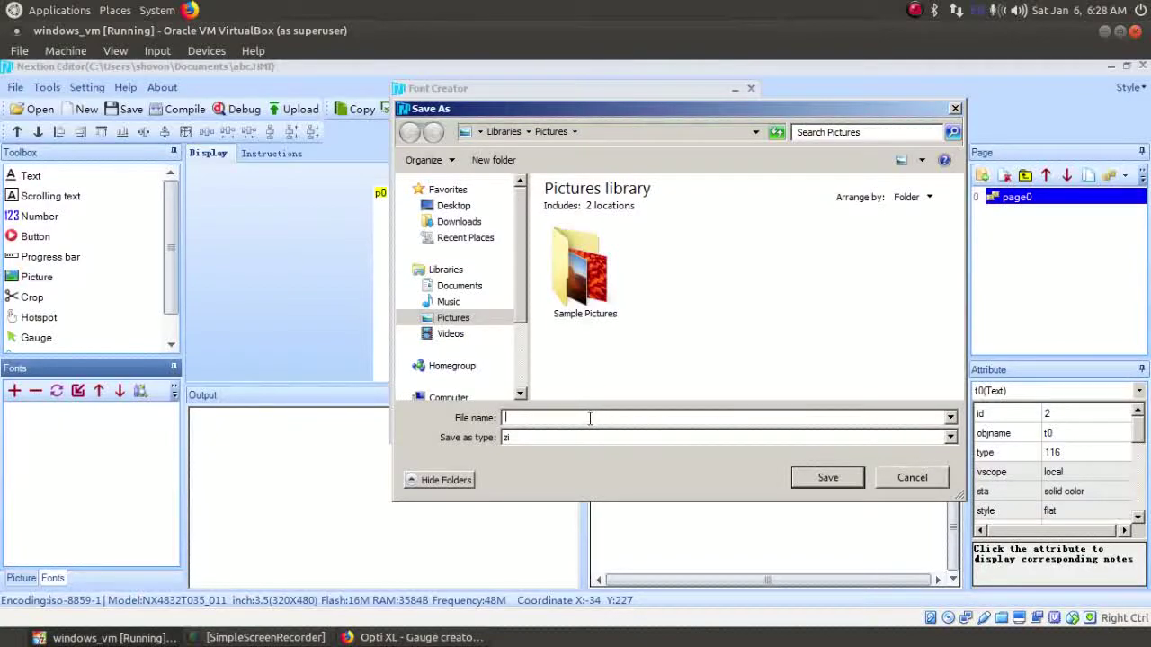
{"action": "type", "text": "fnt"}
{"action": "left_click", "coordinate": [827, 478]}
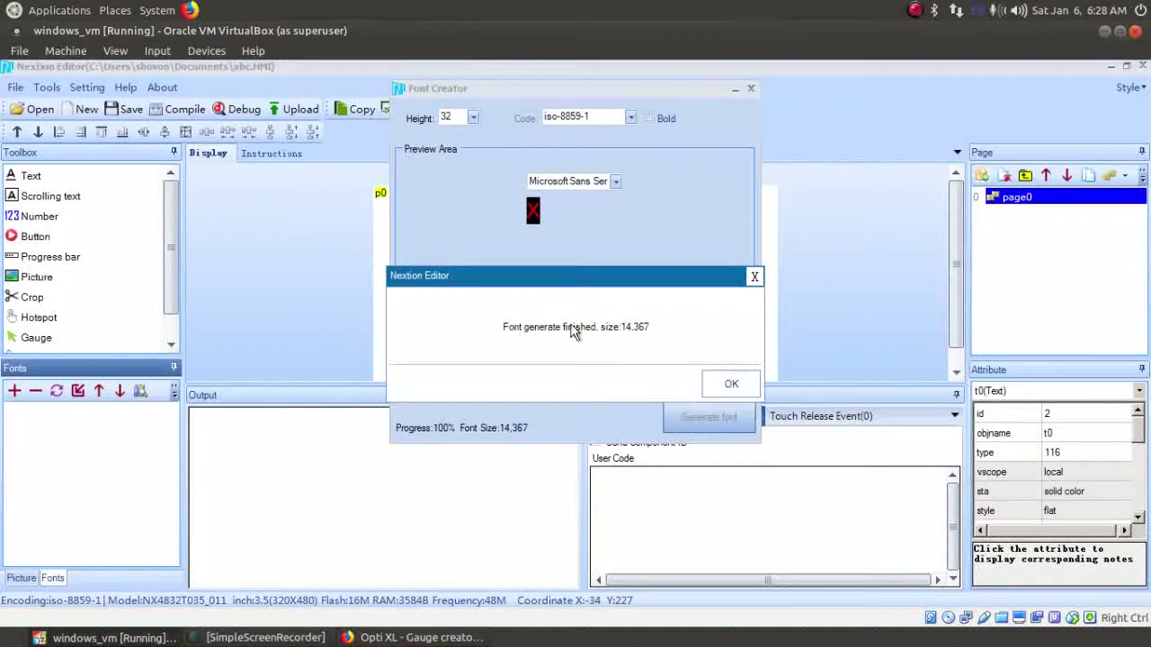
Step: Add the generated font to the project and close the Font Creator
{"action": "left_click", "coordinate": [712, 384]}
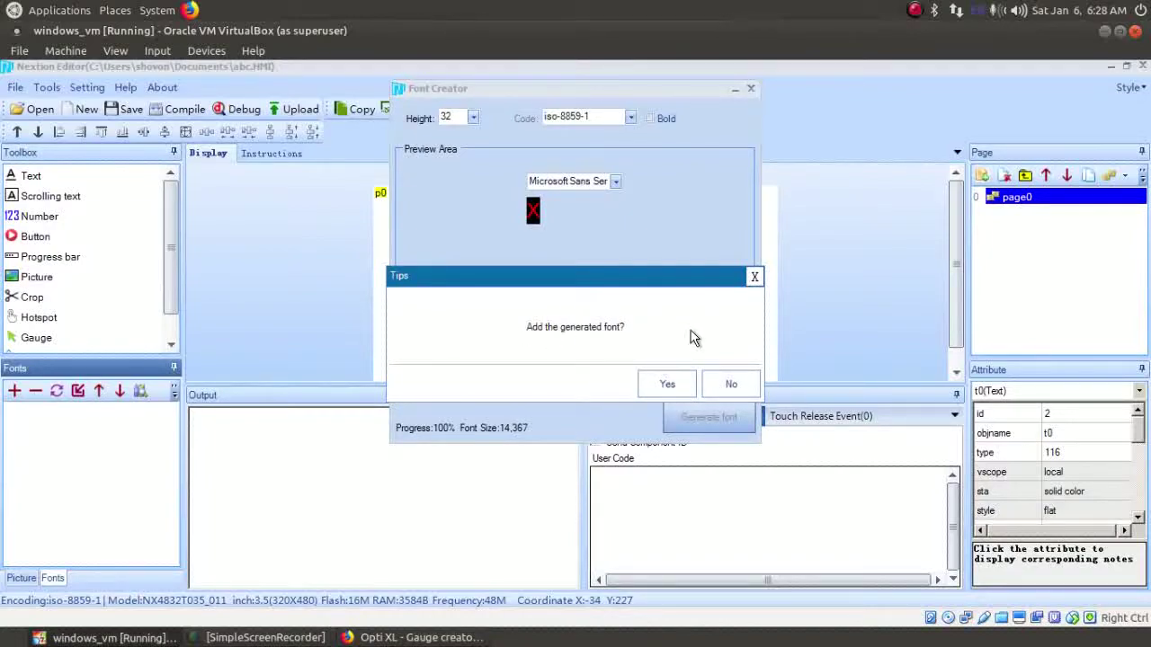
{"action": "left_click", "coordinate": [669, 385]}
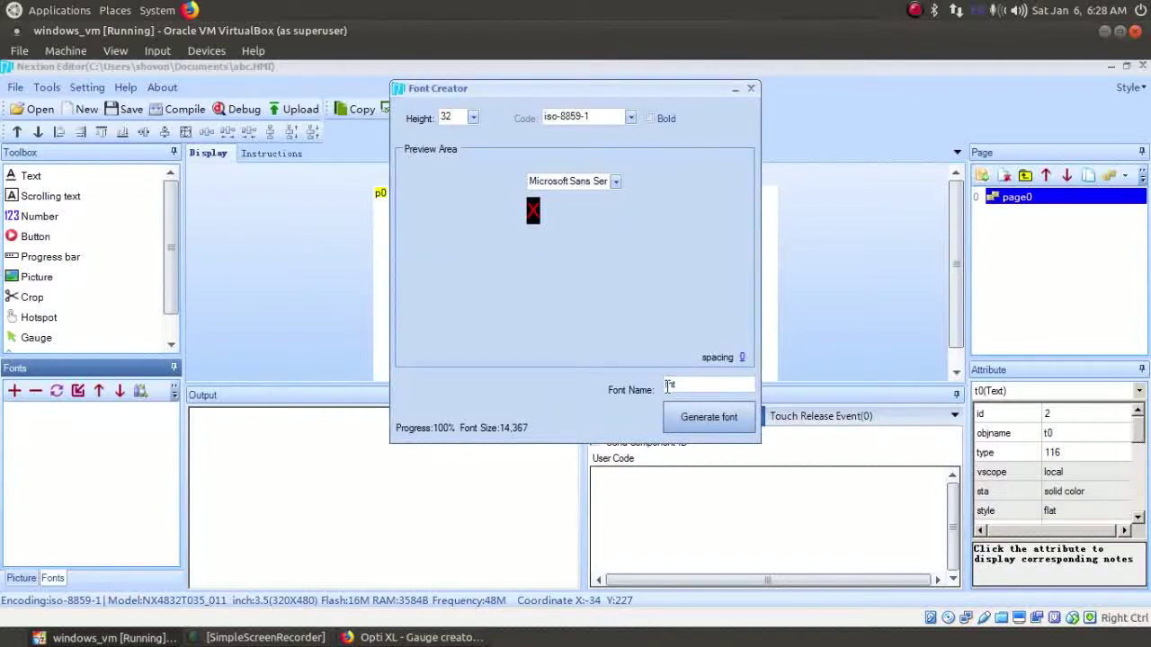
{"action": "left_click", "coordinate": [751, 92]}
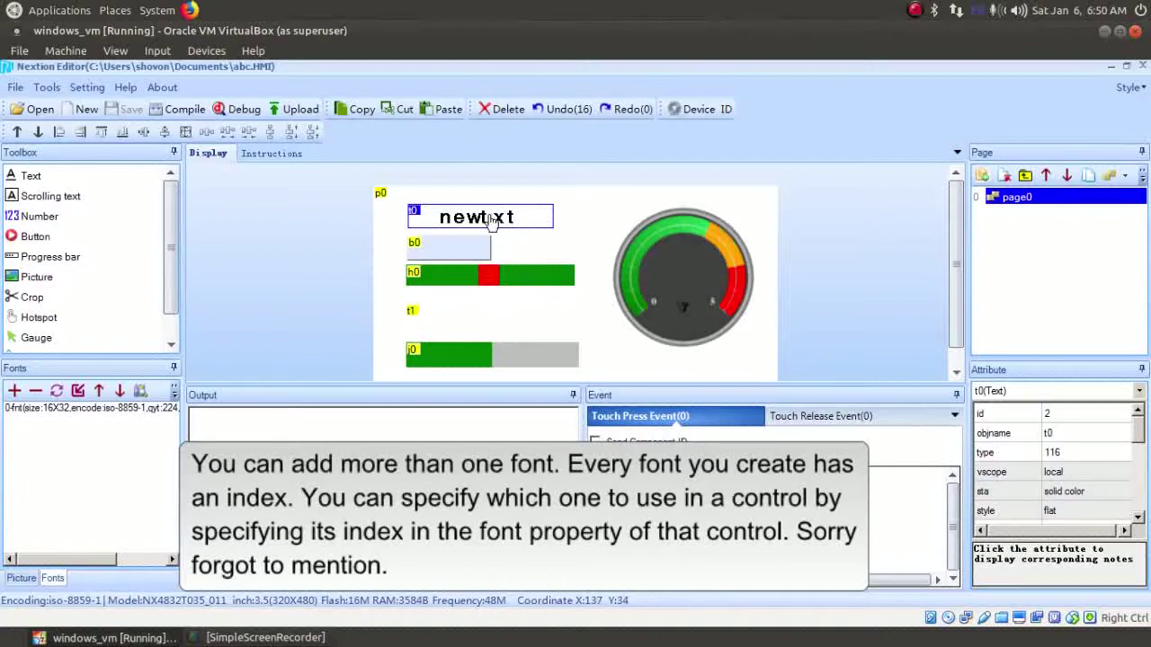
Step: Try to set the maximum text length (txt_maxl) of text component t0 to 0
{"action": "left_click_drag", "start_coordinate": [1139, 435], "coordinate": [1142, 480]}
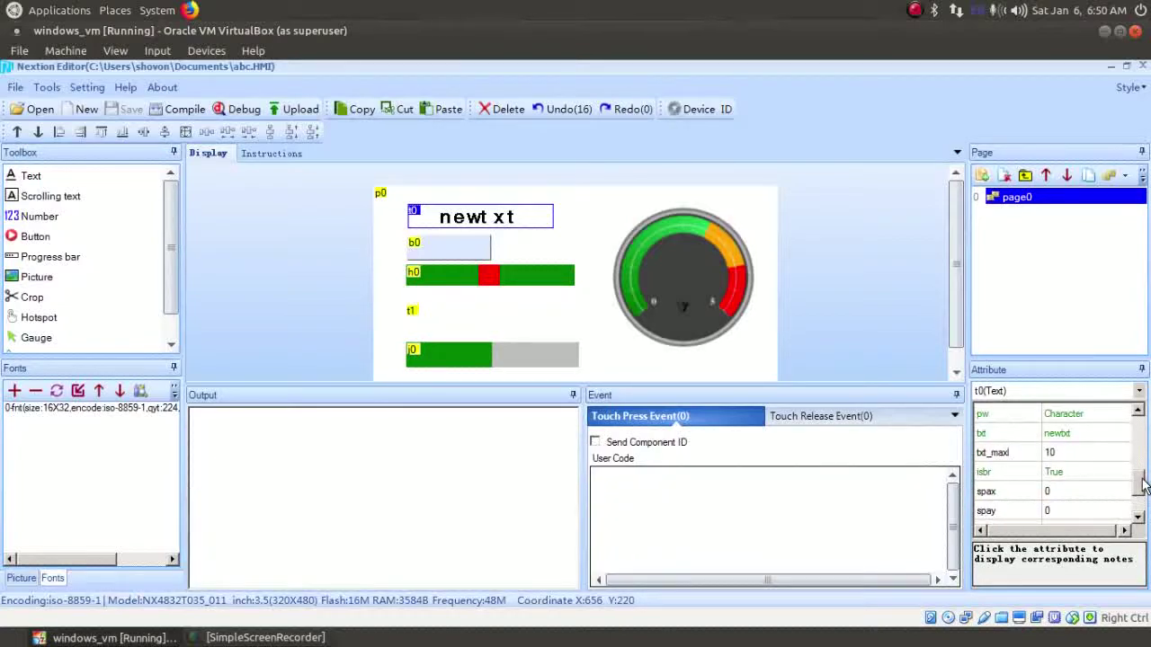
{"action": "left_click", "coordinate": [1078, 458]}
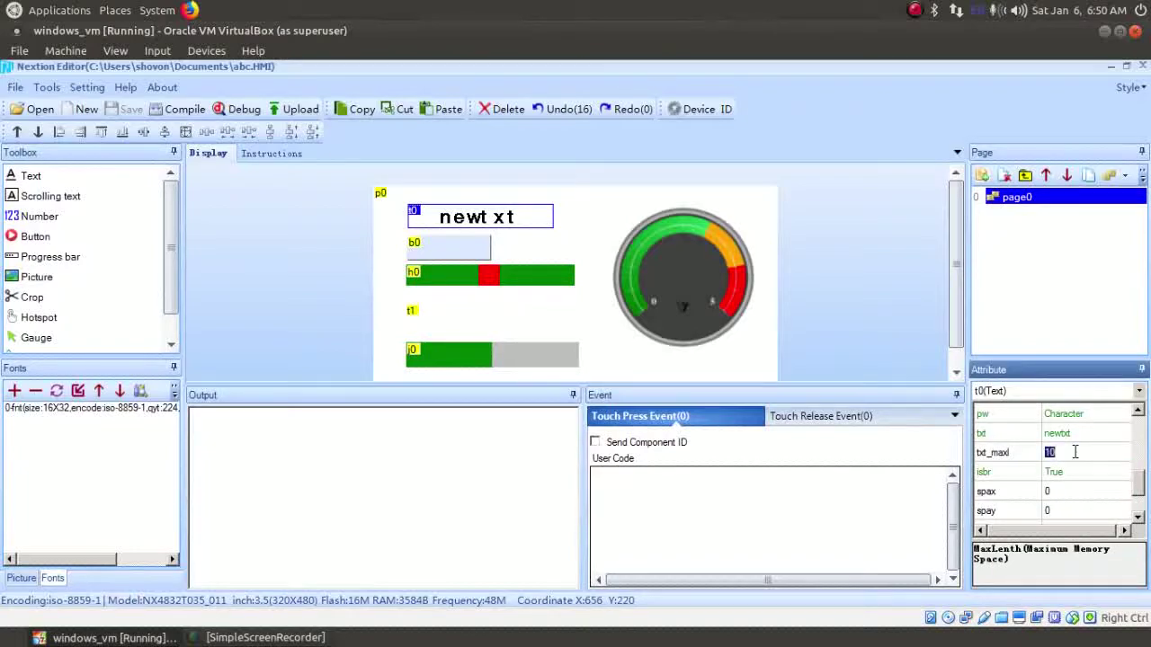
{"action": "type", "text": "0"}
{"action": "key", "text": "Return"}
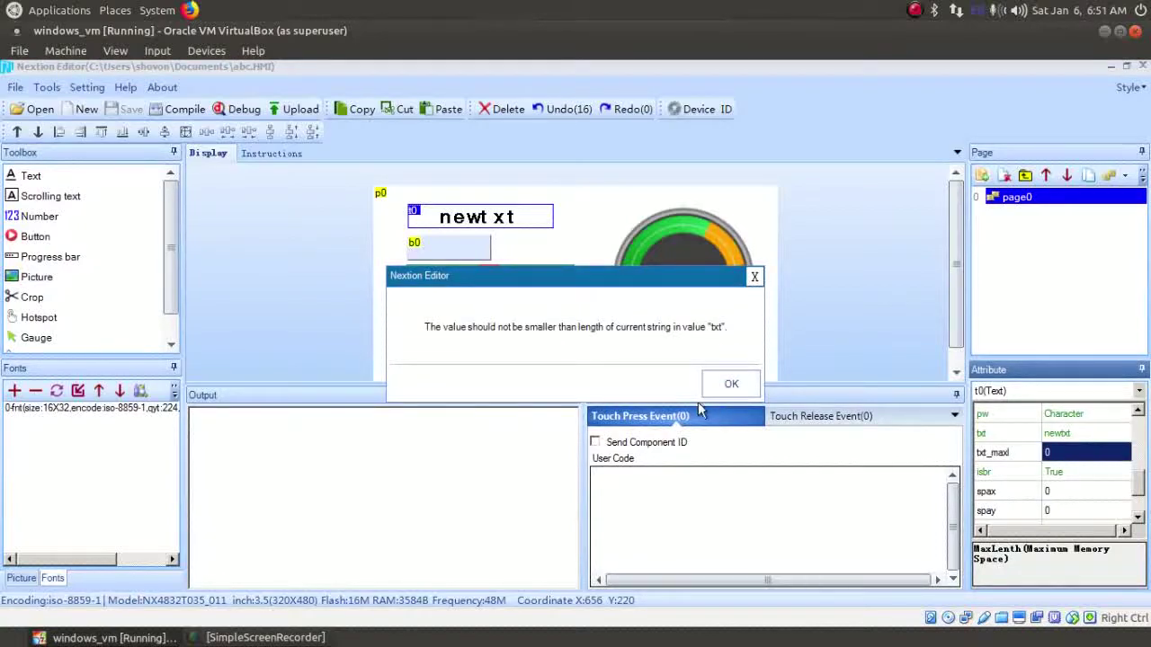
{"action": "left_click", "coordinate": [732, 384]}
{"action": "left_click", "coordinate": [1085, 473]}
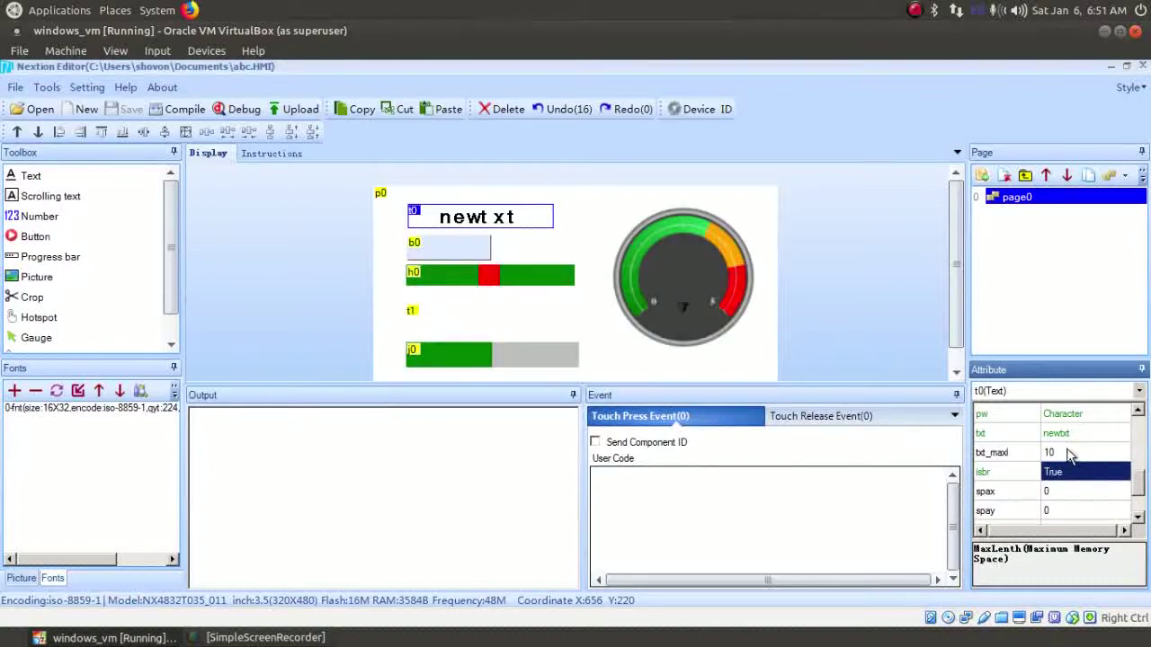
{"action": "left_click", "coordinate": [1027, 450]}
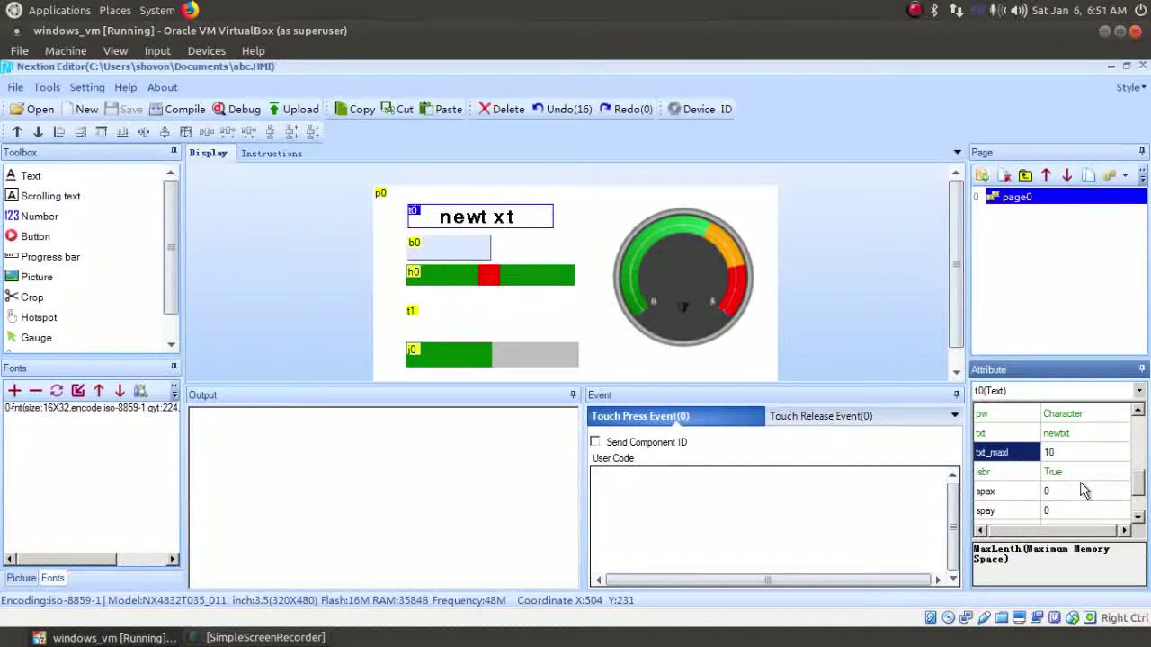
Step: Set the displayed text (txt) of text component t0 to 0
{"action": "left_click", "coordinate": [1081, 432]}
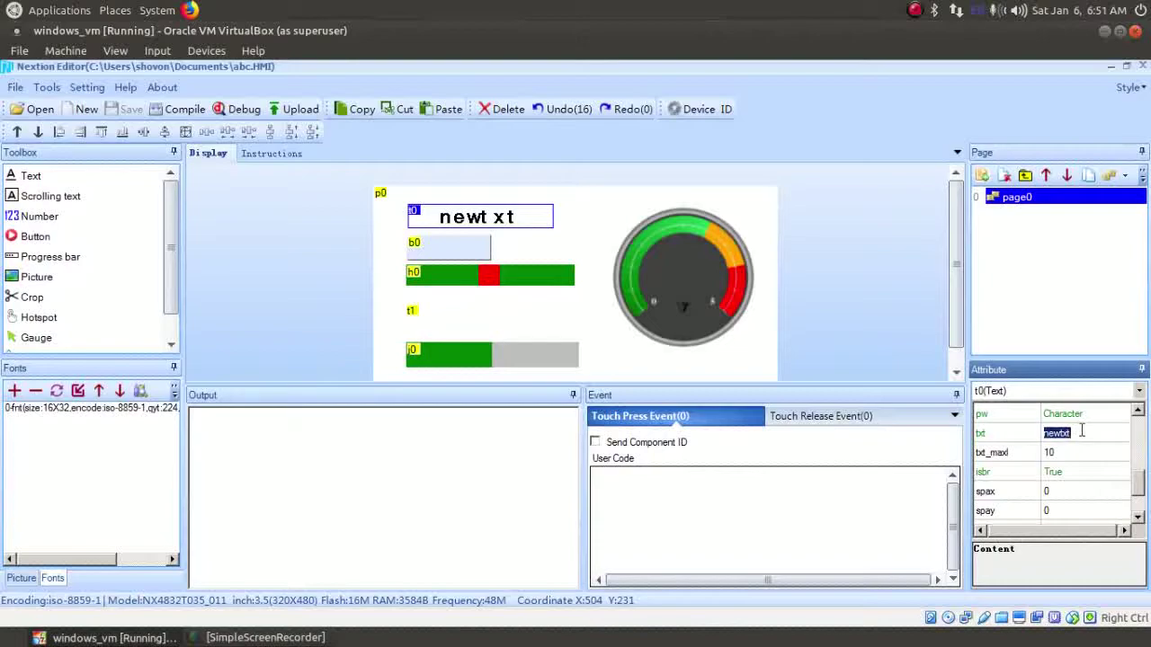
{"action": "type", "text": "0"}
{"action": "key", "text": "Return"}
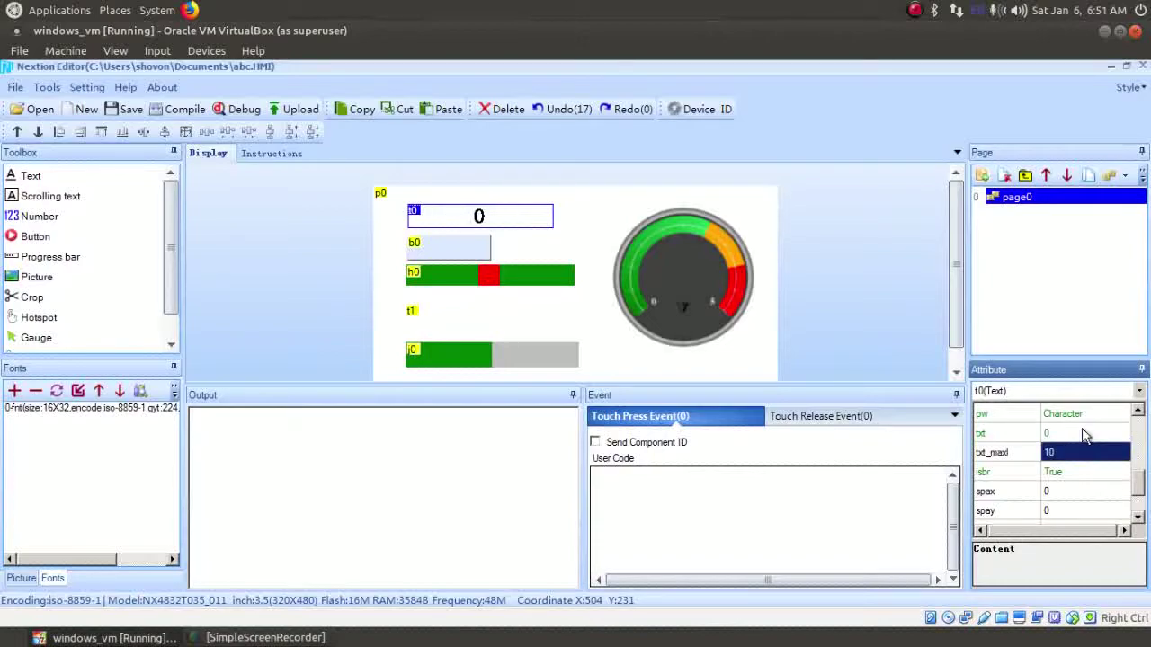
Step: Select button b0 and view the color choices for its default background (bco), leaving the color picker without choosing
{"action": "left_click", "coordinate": [454, 252]}
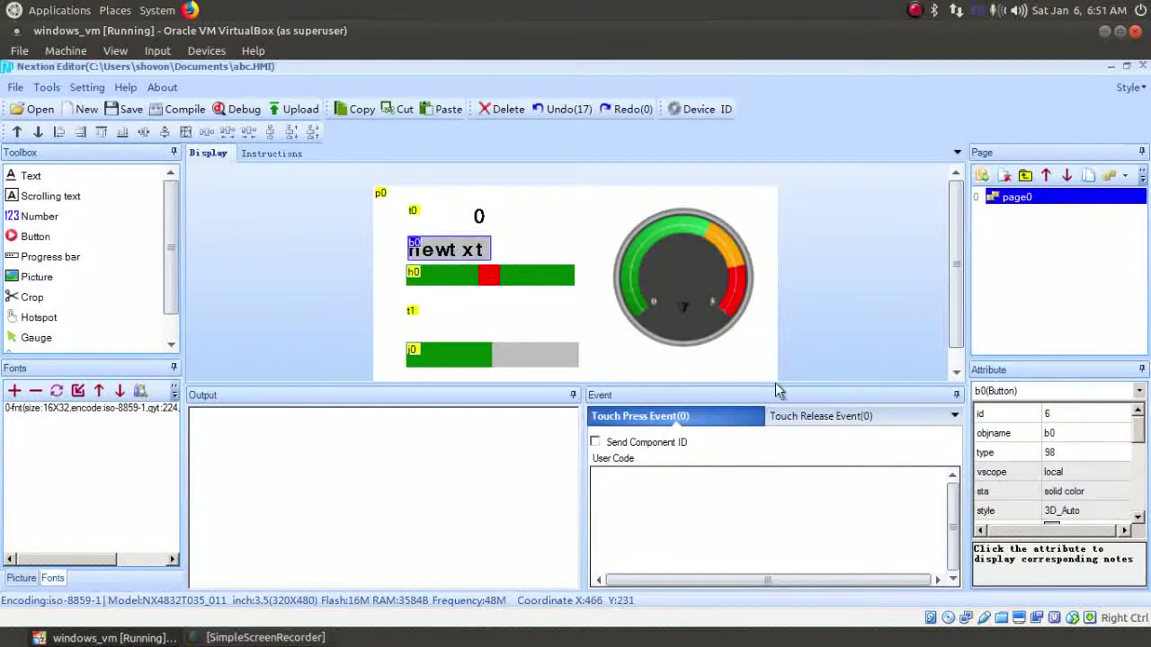
{"action": "scroll", "coordinate": [1140, 440], "scroll_direction": "down", "scroll_amount": 2}
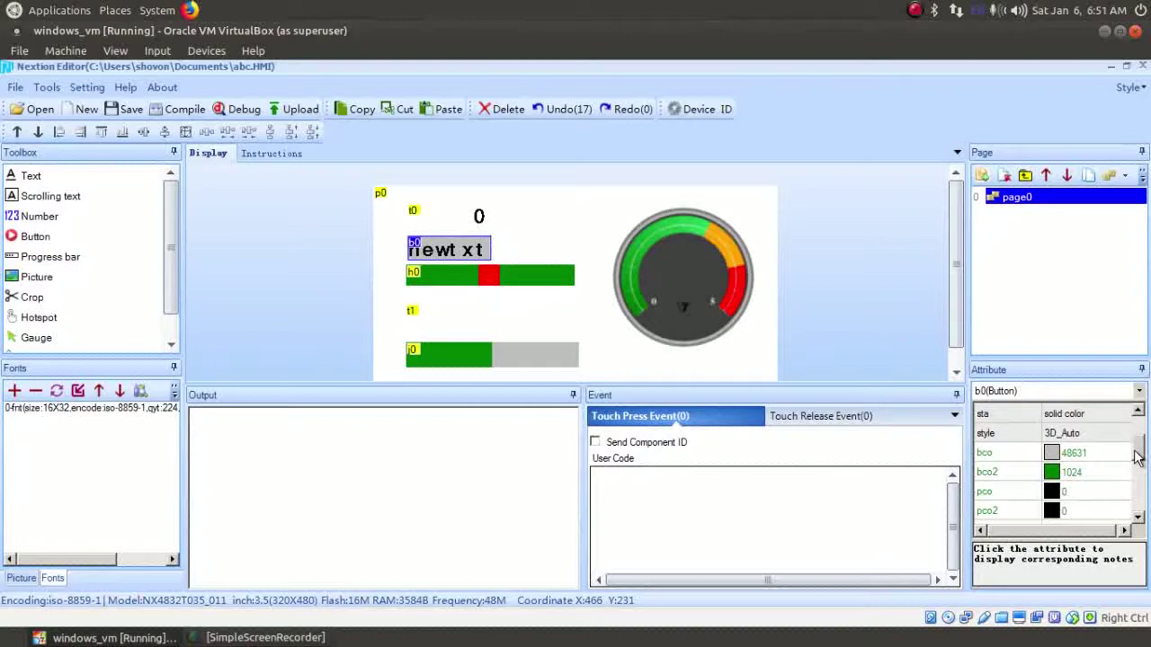
{"action": "scroll", "coordinate": [1139, 462], "scroll_direction": "down", "scroll_amount": 1}
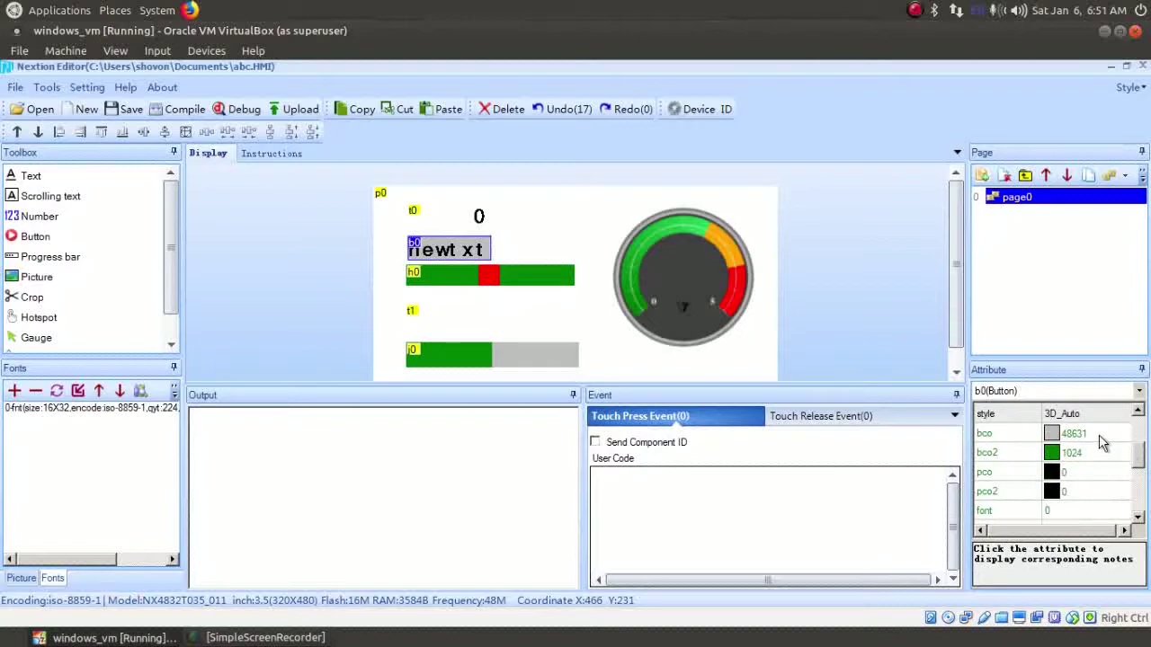
{"action": "left_click", "coordinate": [1099, 434]}
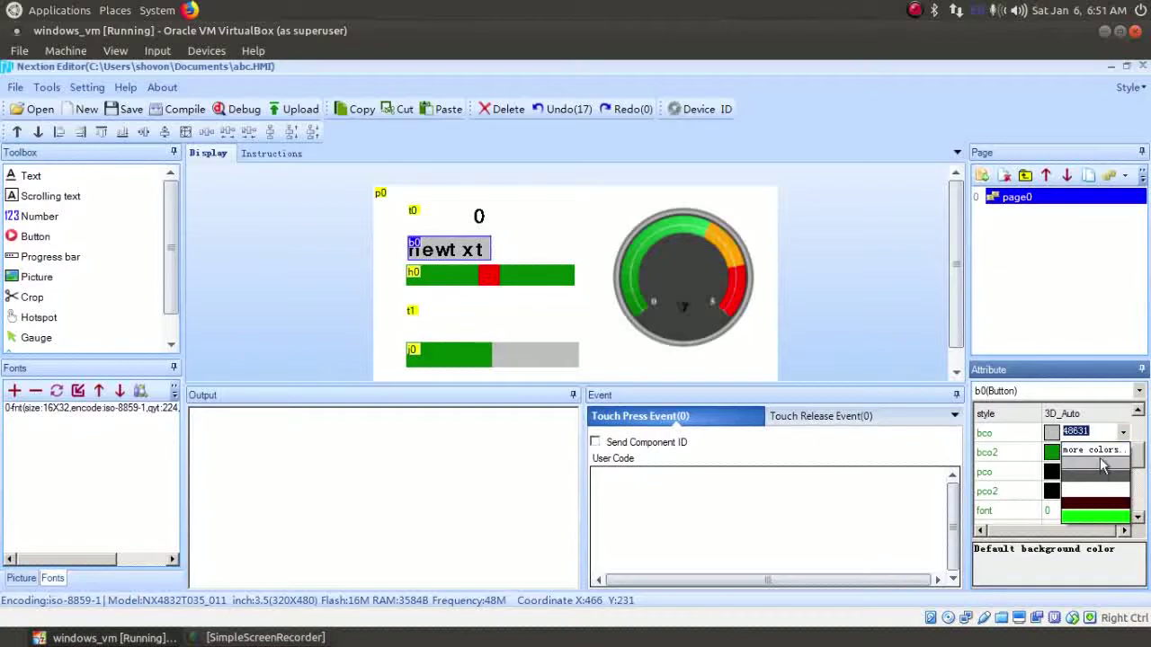
{"action": "left_click", "coordinate": [1099, 453]}
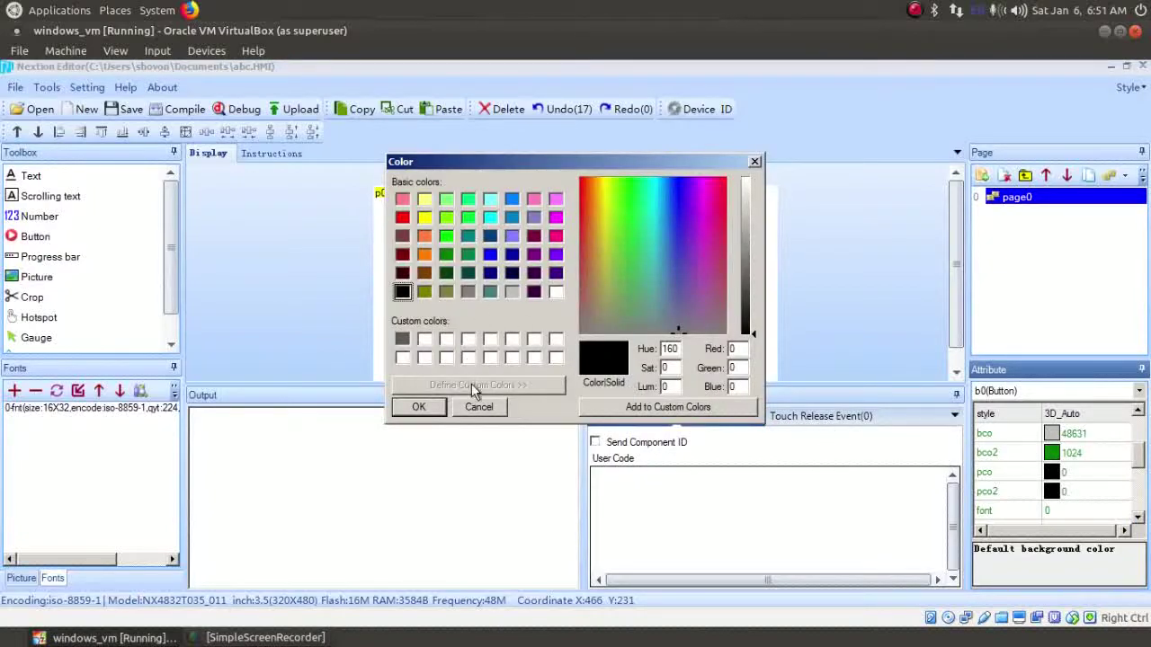
{"action": "left_click", "coordinate": [479, 406]}
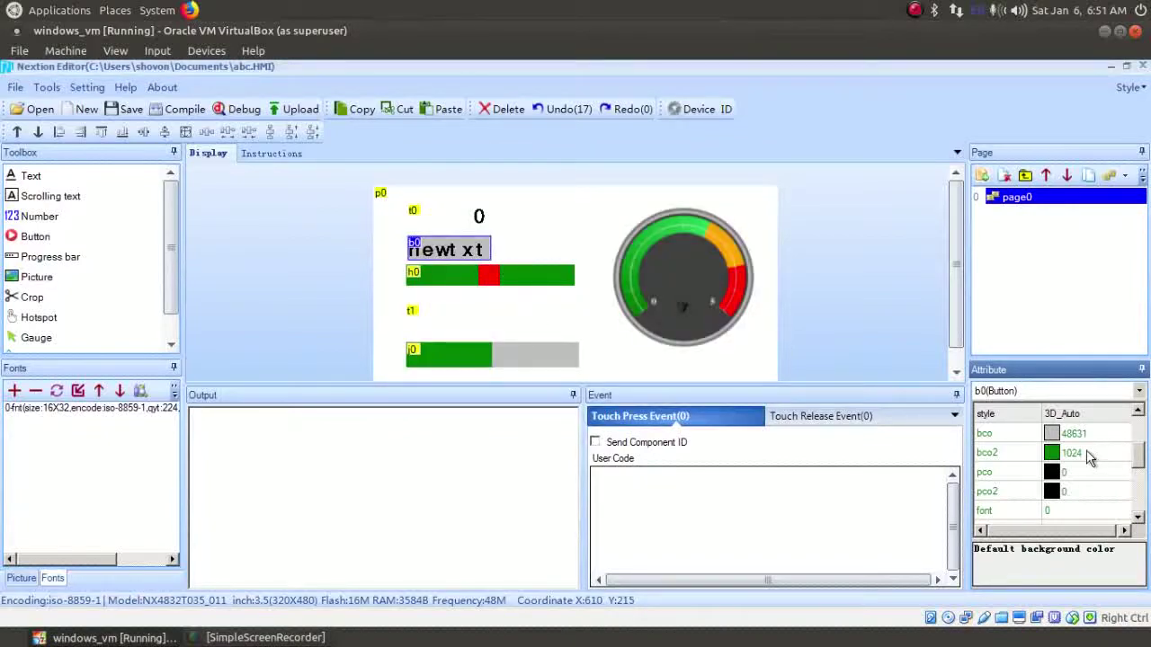
Step: Set button b0's pressed-state background color (bco2) to dark purple, RGB 64, 0, 64
{"action": "left_click", "coordinate": [1025, 453]}
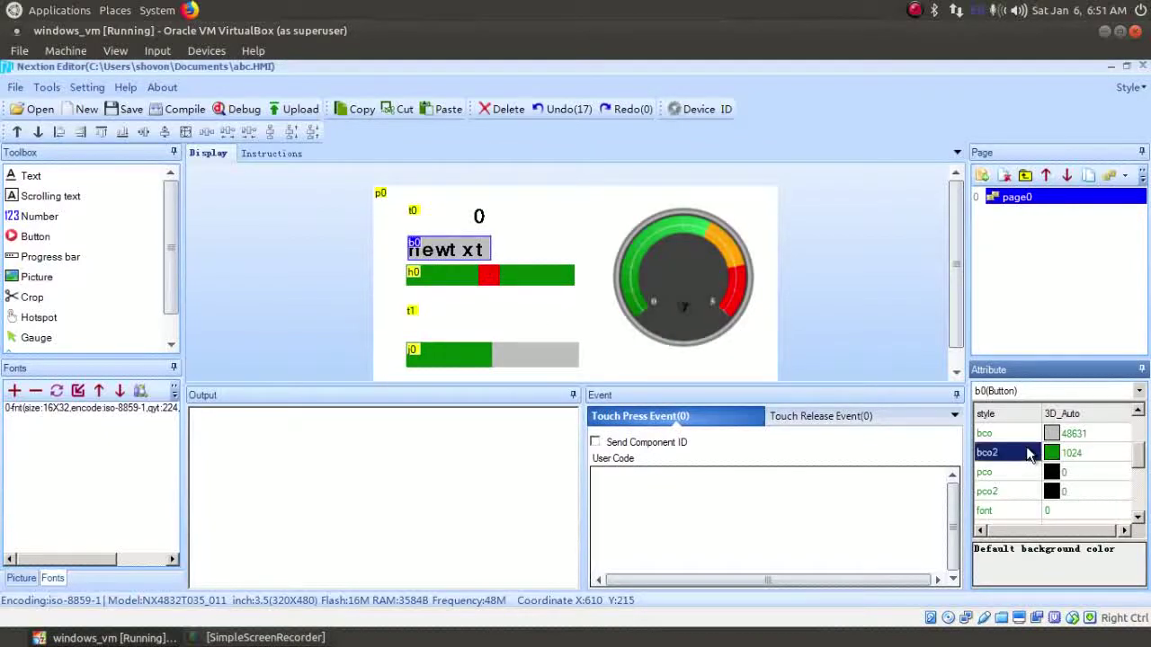
{"action": "left_click", "coordinate": [1122, 456]}
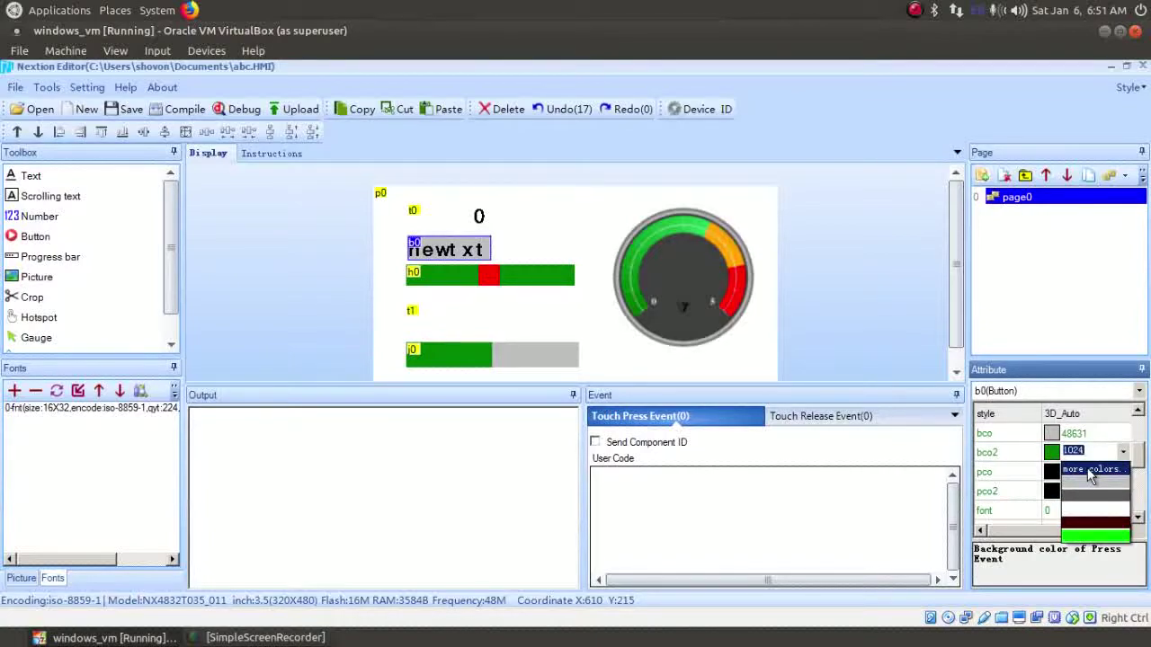
{"action": "left_click", "coordinate": [1089, 468]}
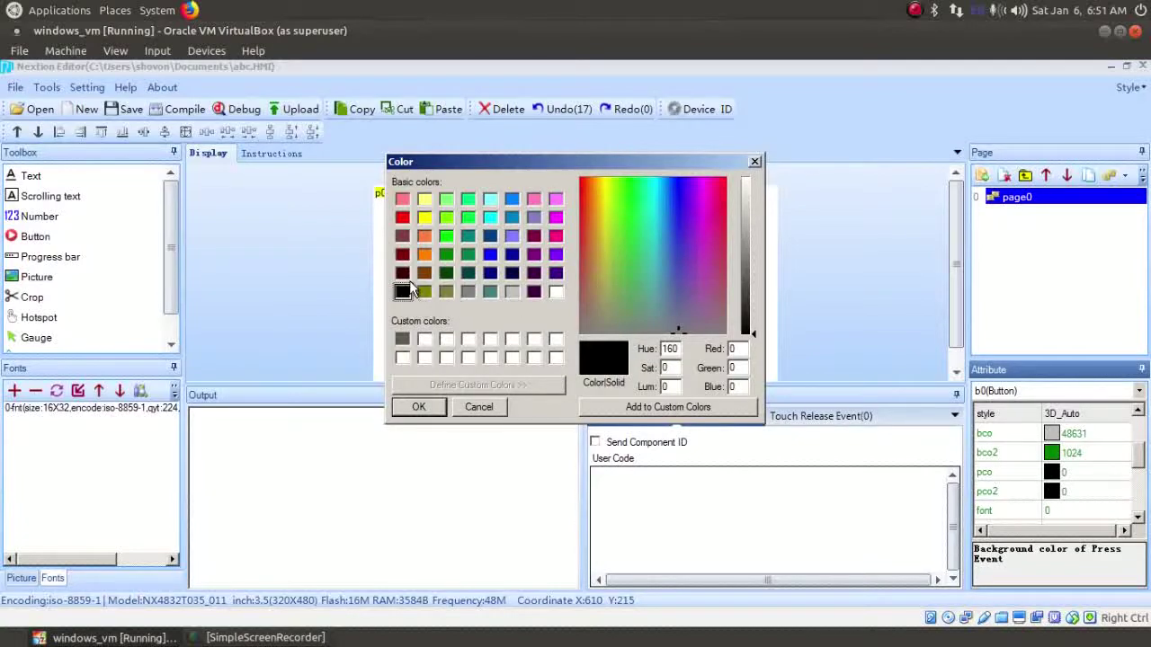
{"action": "left_click", "coordinate": [534, 292]}
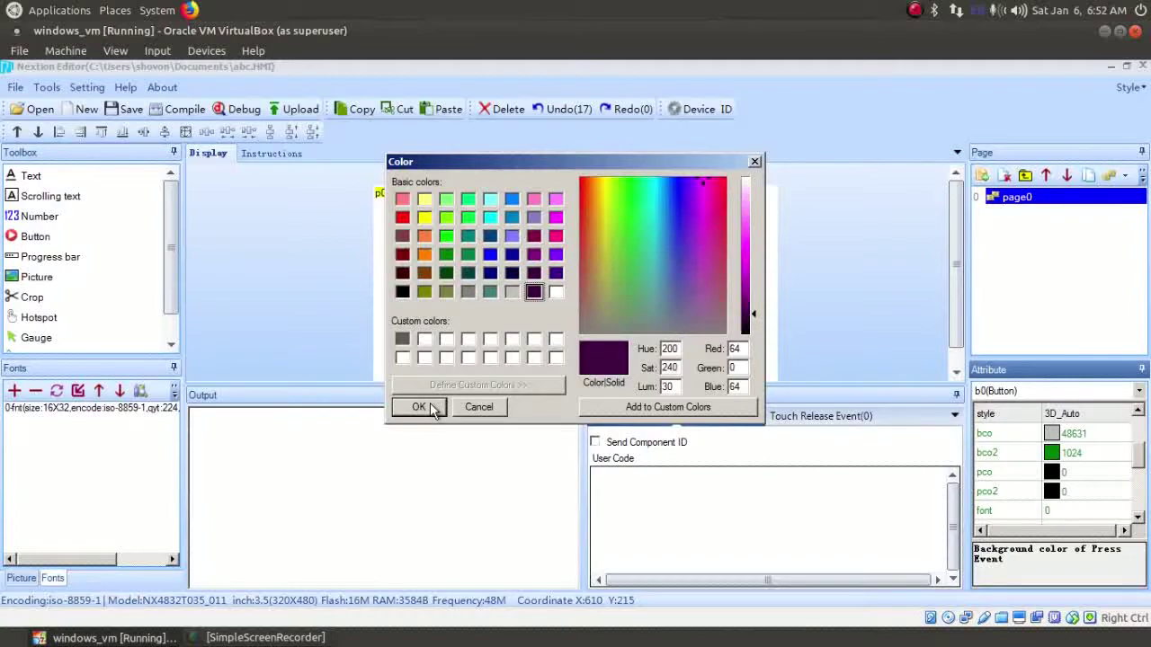
{"action": "left_click", "coordinate": [419, 407]}
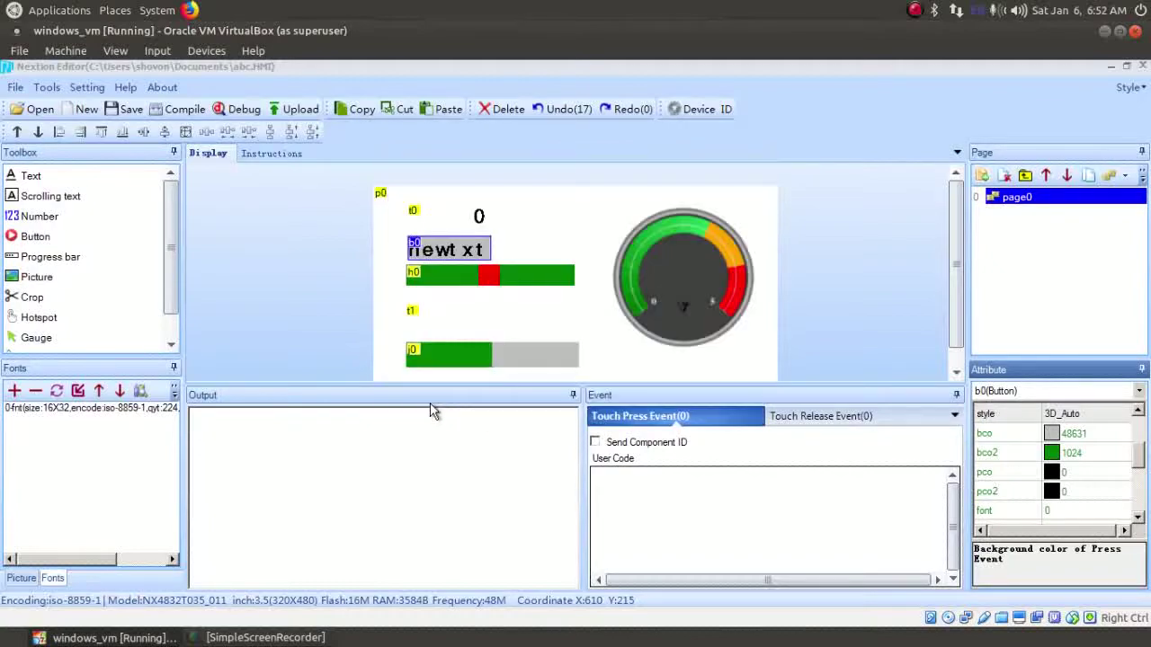
{"action": "left_click", "coordinate": [1107, 493]}
{"action": "left_click", "coordinate": [1088, 475]}
{"action": "left_click", "coordinate": [1088, 474]}
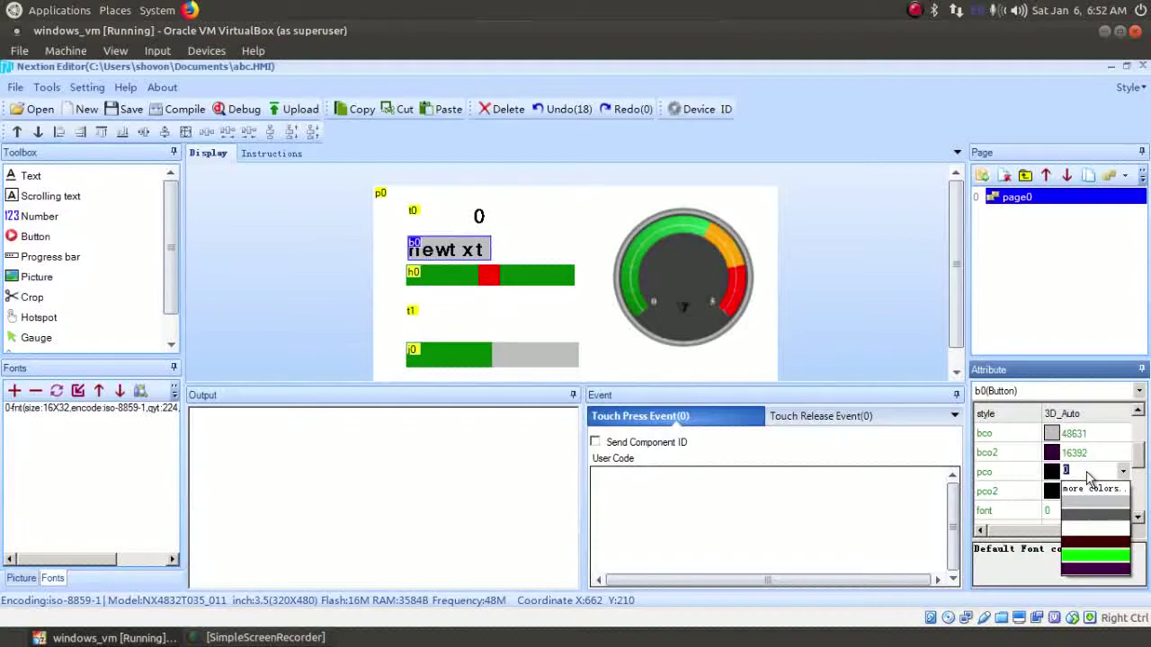
{"action": "left_click", "coordinate": [1023, 494]}
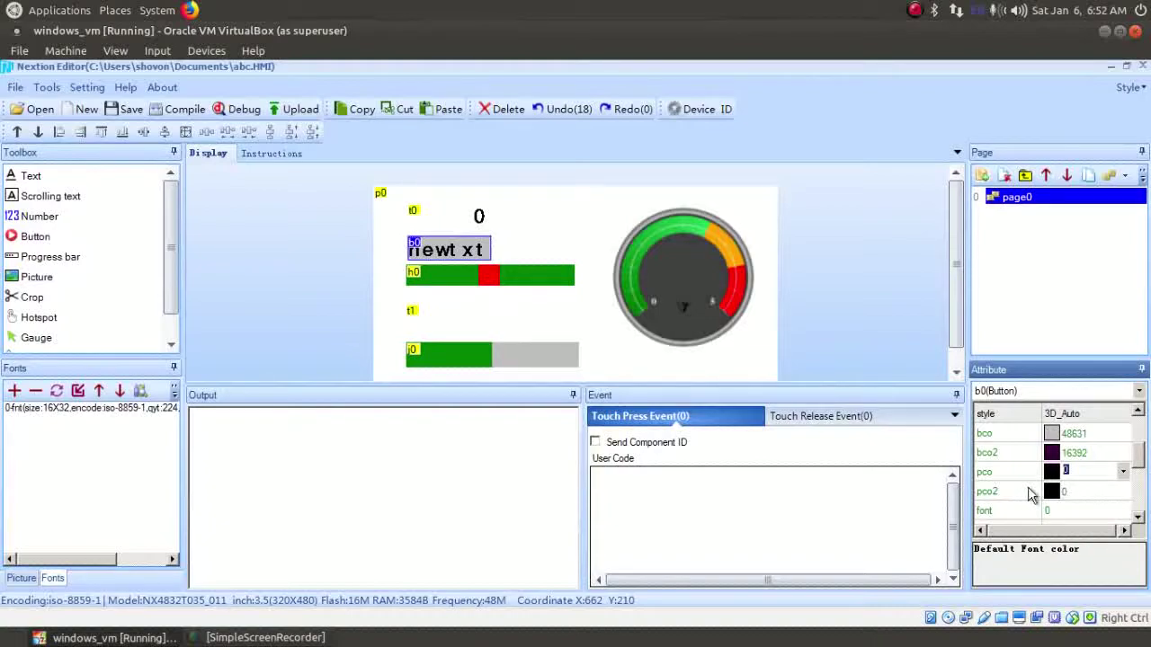
Step: Set button b0's pressed-state font color (pco2) to white, RGB 255, 255, 255
{"action": "left_click", "coordinate": [1079, 491]}
{"action": "left_click", "coordinate": [1079, 491]}
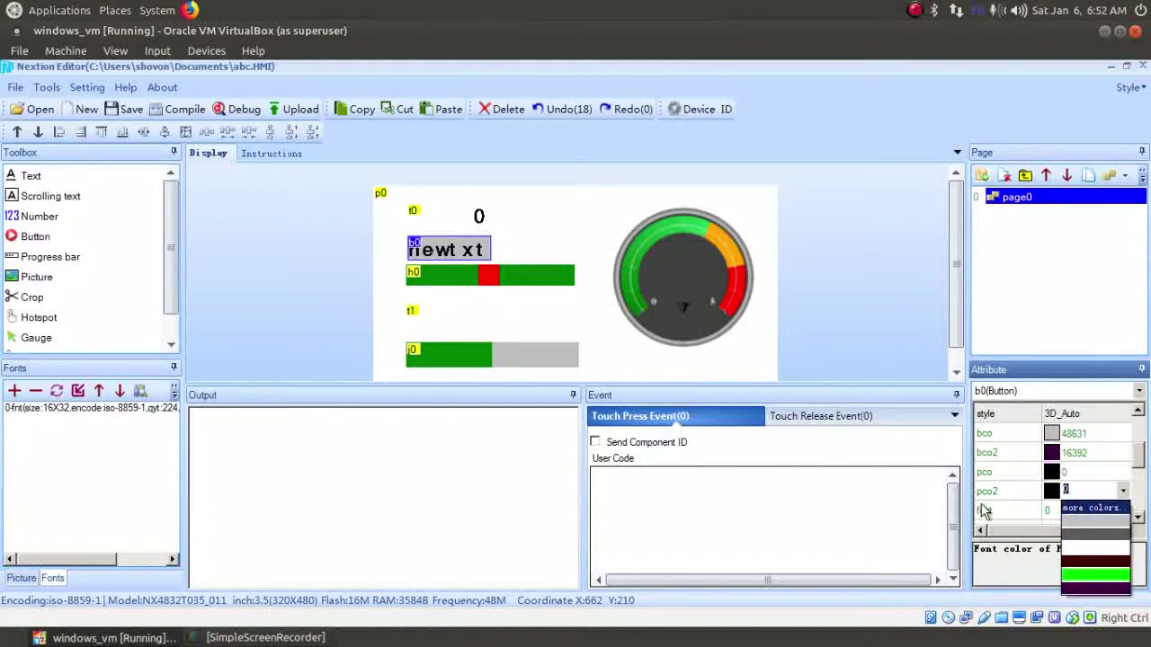
{"action": "left_click", "coordinate": [1086, 509]}
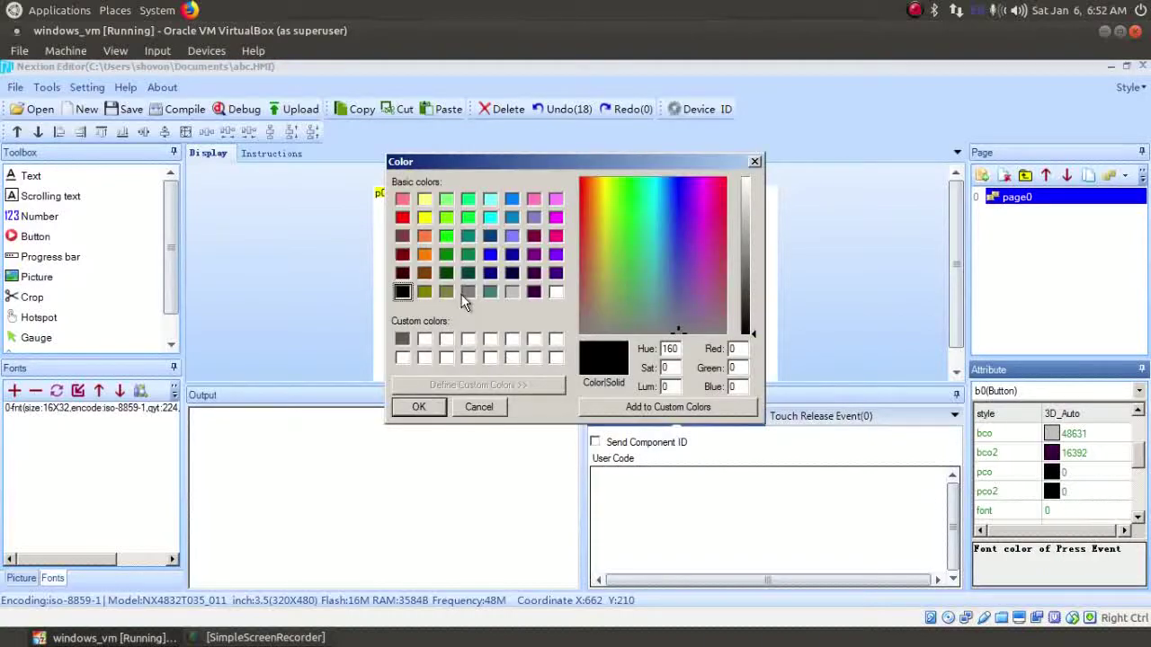
{"action": "left_click", "coordinate": [555, 292]}
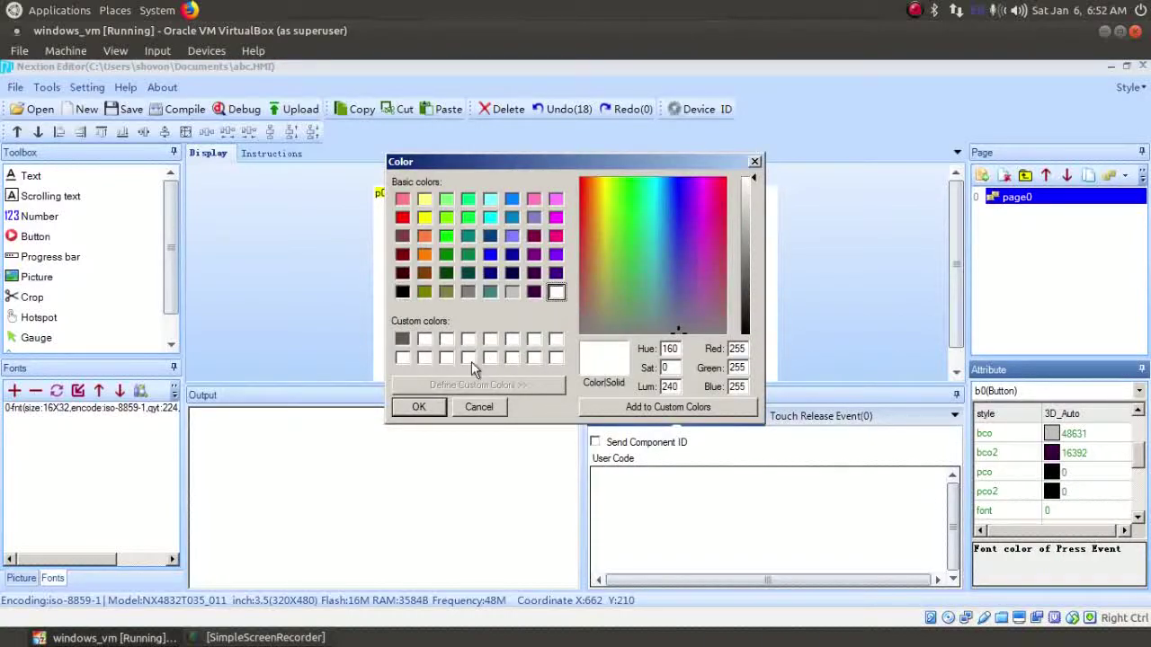
{"action": "left_click", "coordinate": [419, 408]}
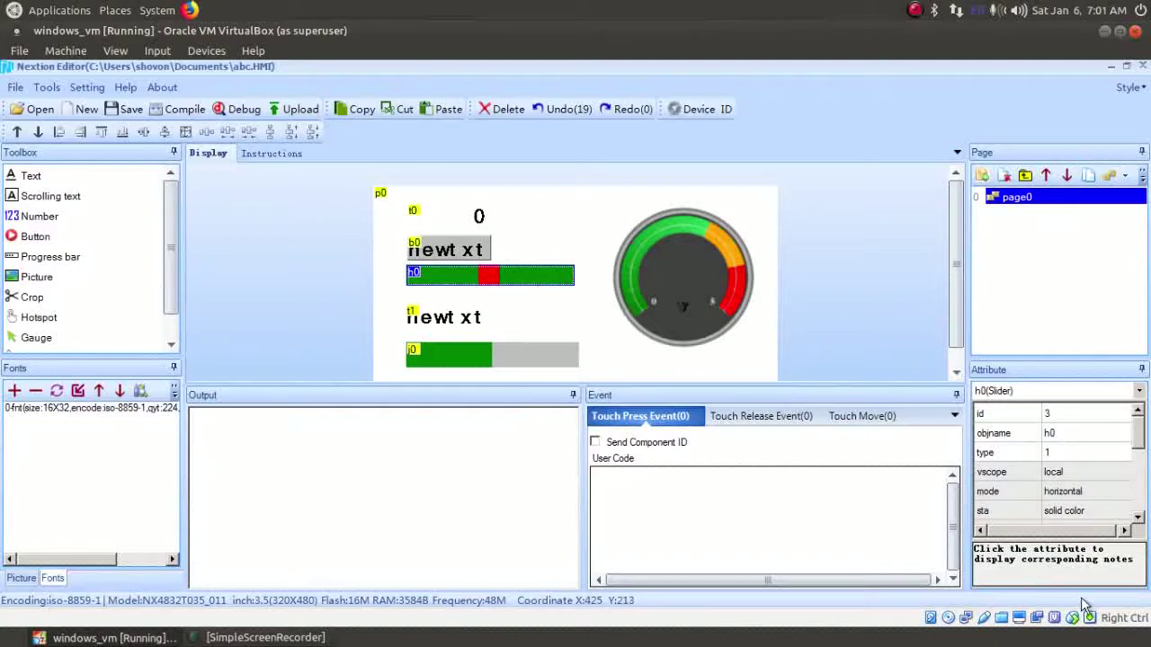
Step: Set the maximum value (maxval) of slider h0 to 255
{"action": "left_click_drag", "start_coordinate": [1136, 442], "coordinate": [1134, 475]}
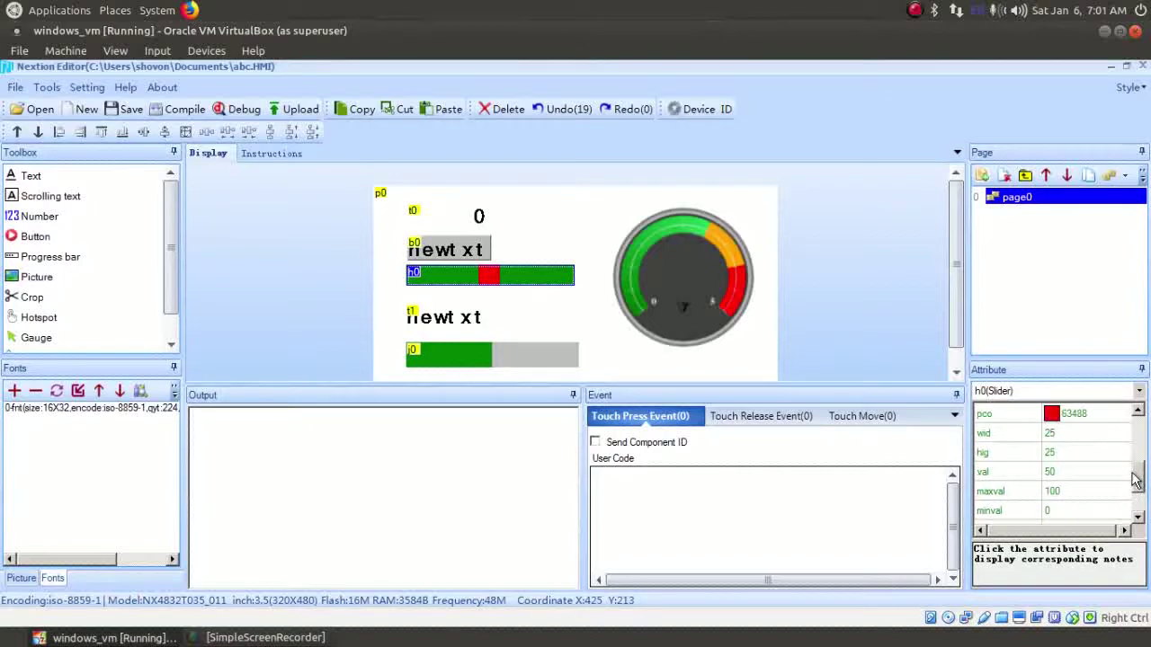
{"action": "left_click", "coordinate": [1079, 492]}
{"action": "type", "text": "255"}
{"action": "key", "text": "Return"}
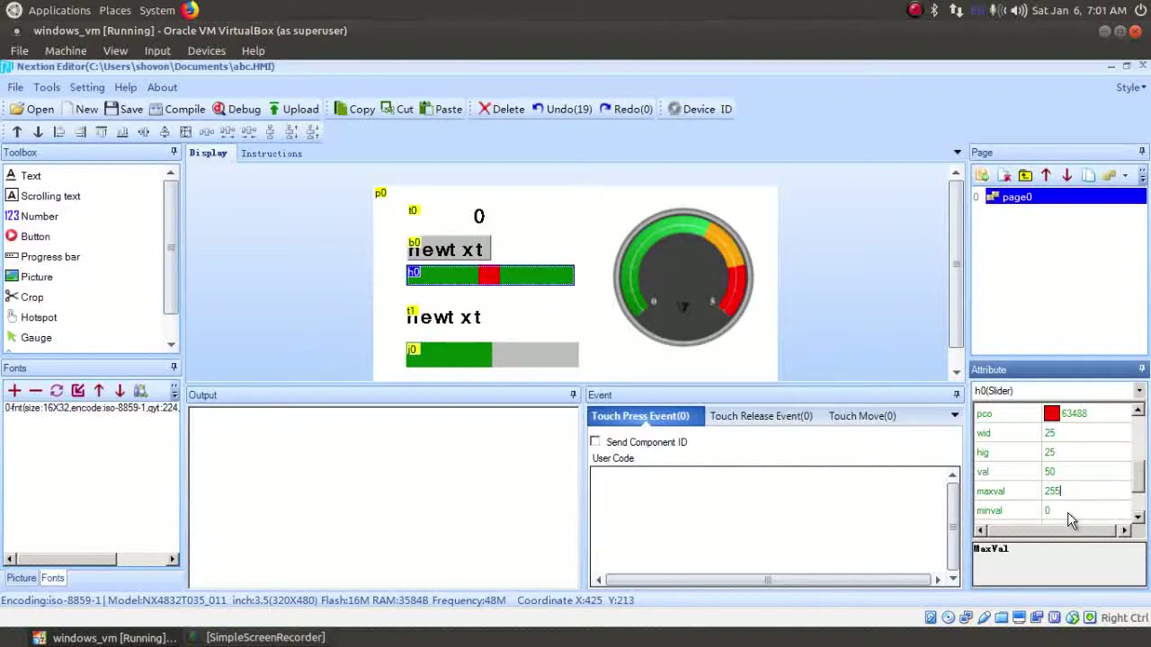
Step: Set the current value (val) of slider h0 to 0
{"action": "left_click", "coordinate": [1069, 472]}
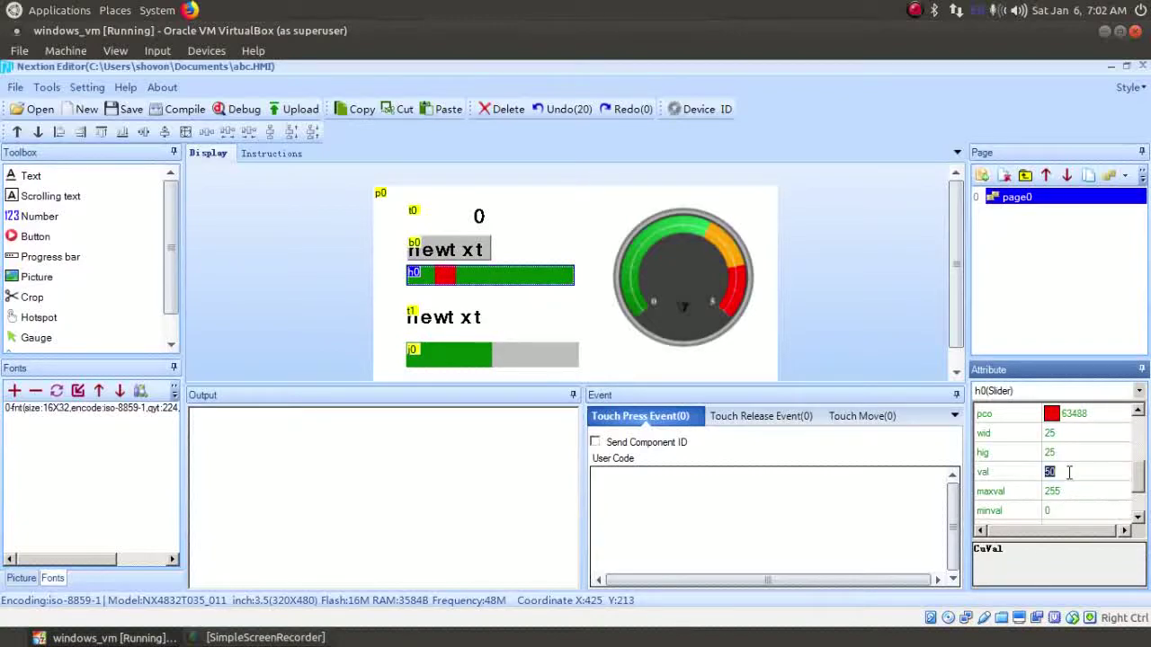
{"action": "type", "text": "0"}
{"action": "left_click", "coordinate": [1084, 488]}
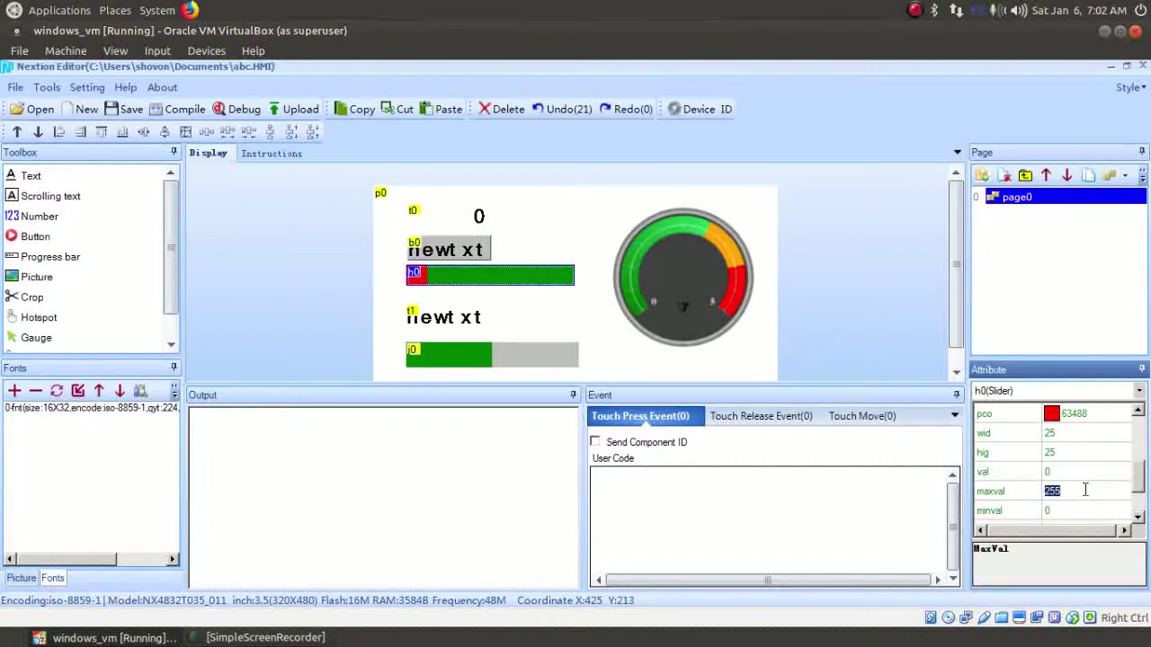
Step: Set the progress value (val) of progress bar j0 to 0
{"action": "left_click", "coordinate": [488, 356]}
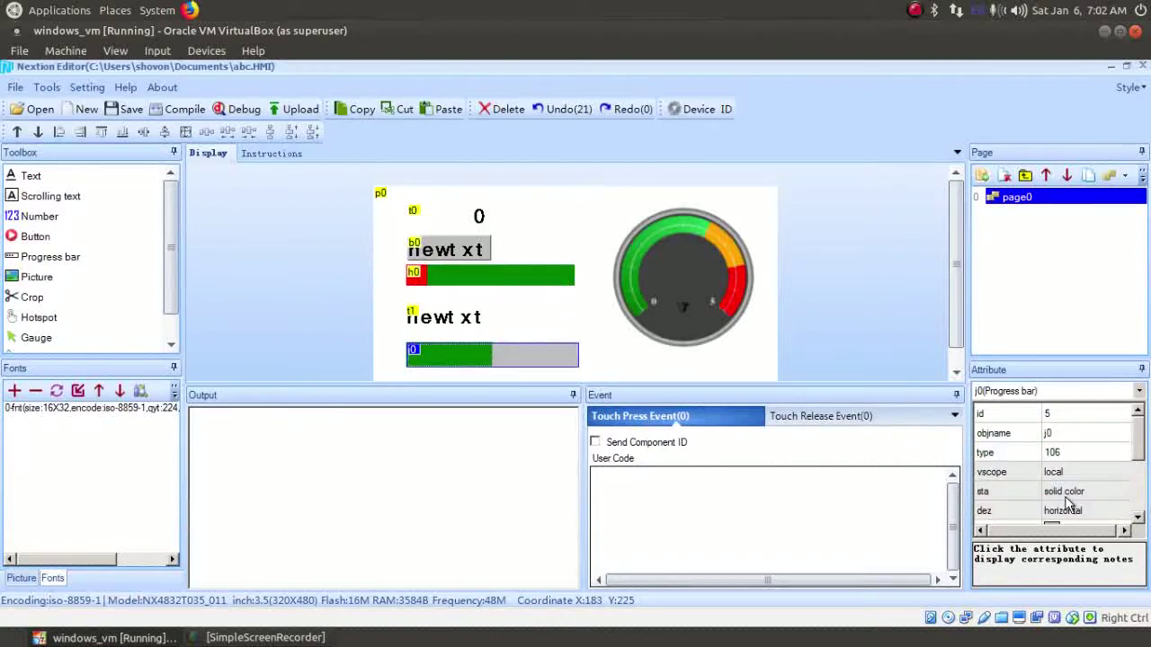
{"action": "scroll", "coordinate": [1097, 445], "scroll_direction": "down", "scroll_amount": 3}
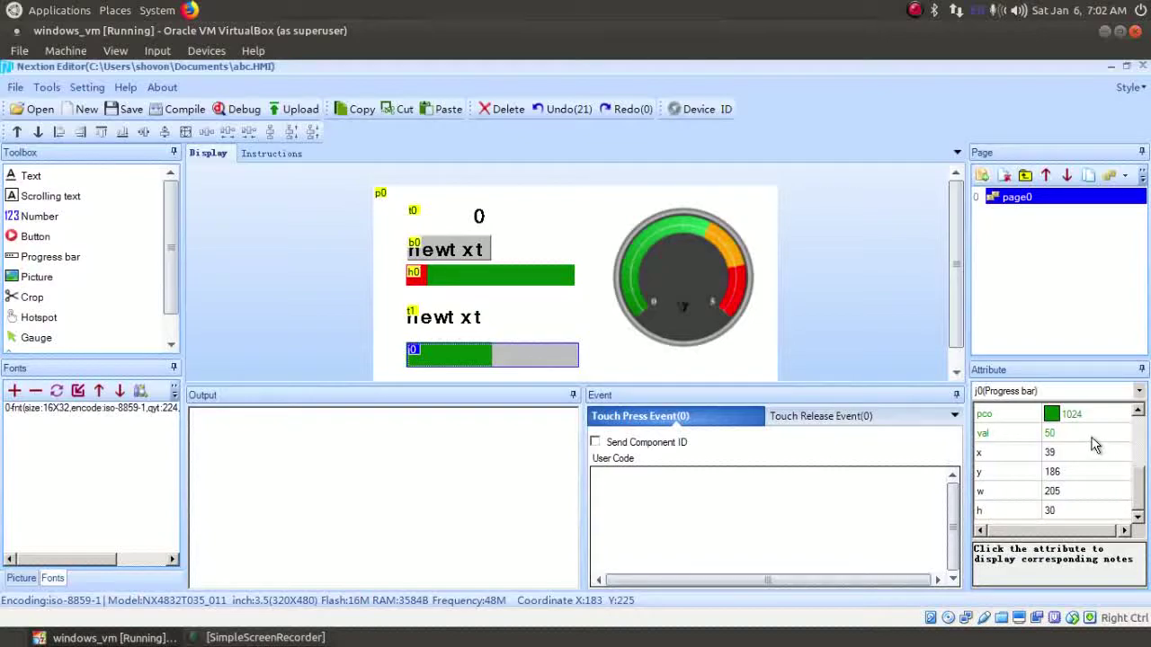
{"action": "left_click", "coordinate": [1093, 437]}
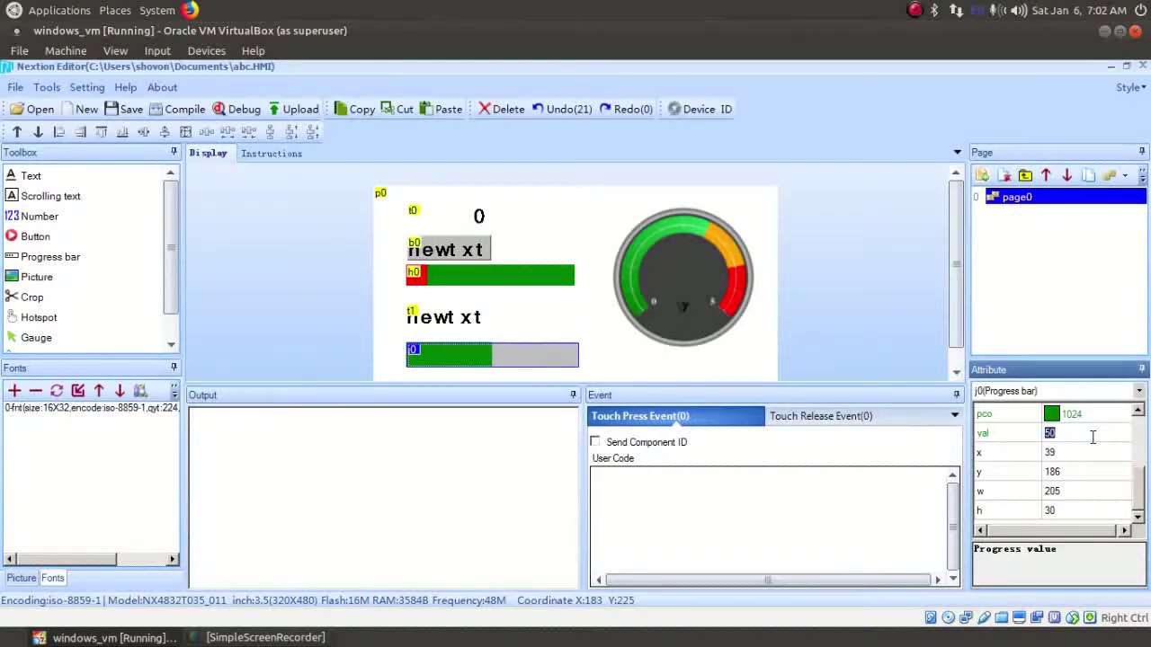
{"action": "type", "text": "0"}
{"action": "left_click", "coordinate": [1093, 446]}
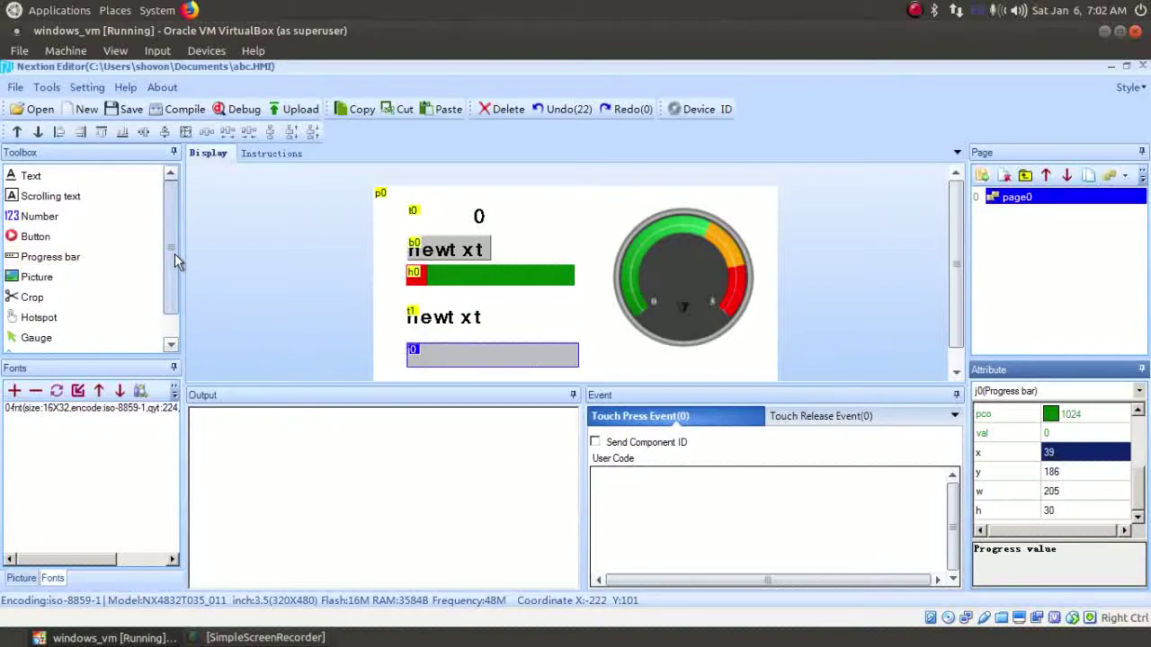
Step: Add a Gauge component over the dial graphic and enlarge it to about 111 wide, centered on the dial
{"action": "left_click", "coordinate": [77, 337]}
{"action": "left_click_drag", "start_coordinate": [414, 230], "coordinate": [682, 285]}
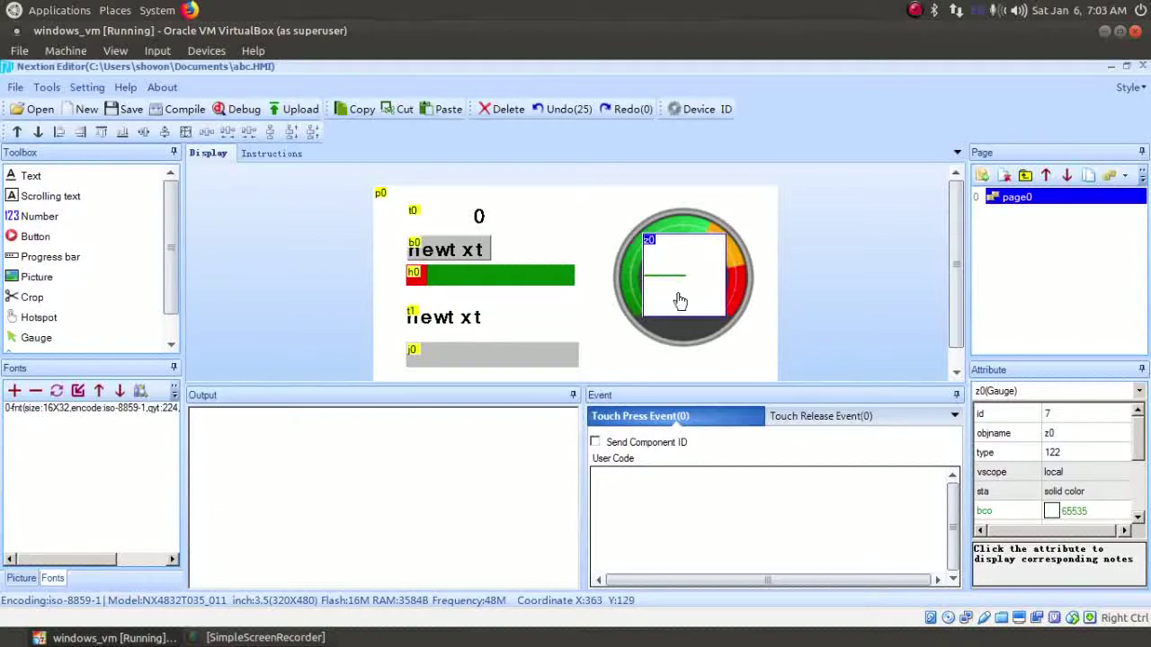
{"action": "left_click", "coordinate": [681, 288]}
{"action": "left_click_drag", "start_coordinate": [644, 317], "coordinate": [673, 304]}
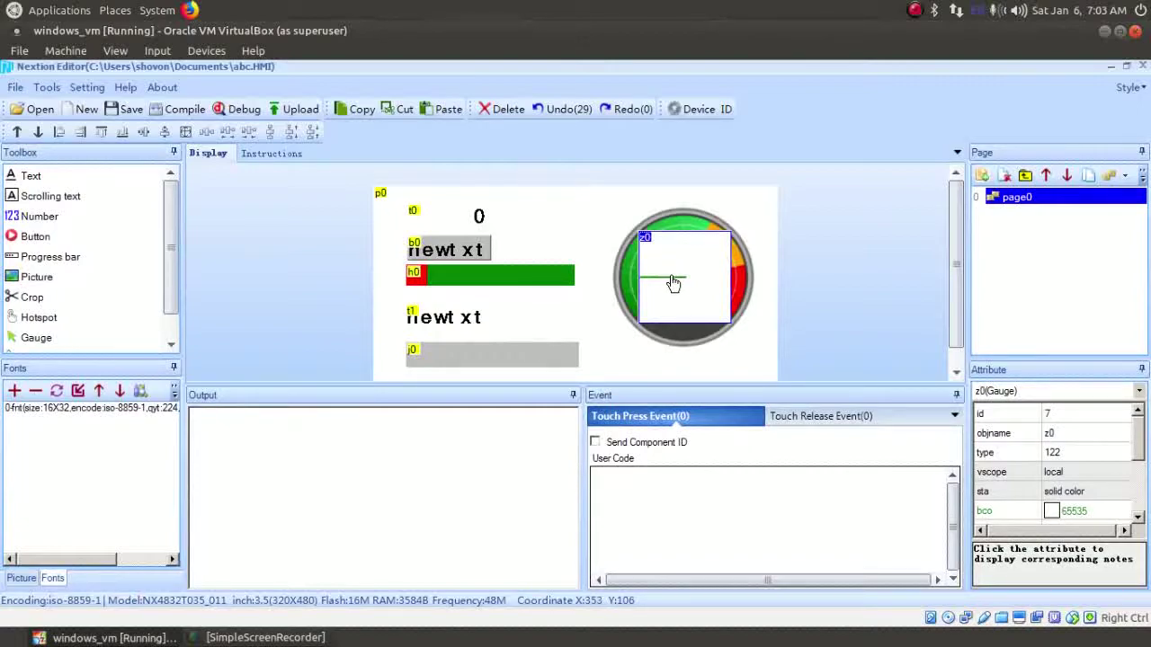
Step: Set gauge z0's background fill (sta) to crop image and use picture 0, size 480X320, as its background crop image (picc)
{"action": "left_click", "coordinate": [1124, 494]}
{"action": "left_click", "coordinate": [1124, 493]}
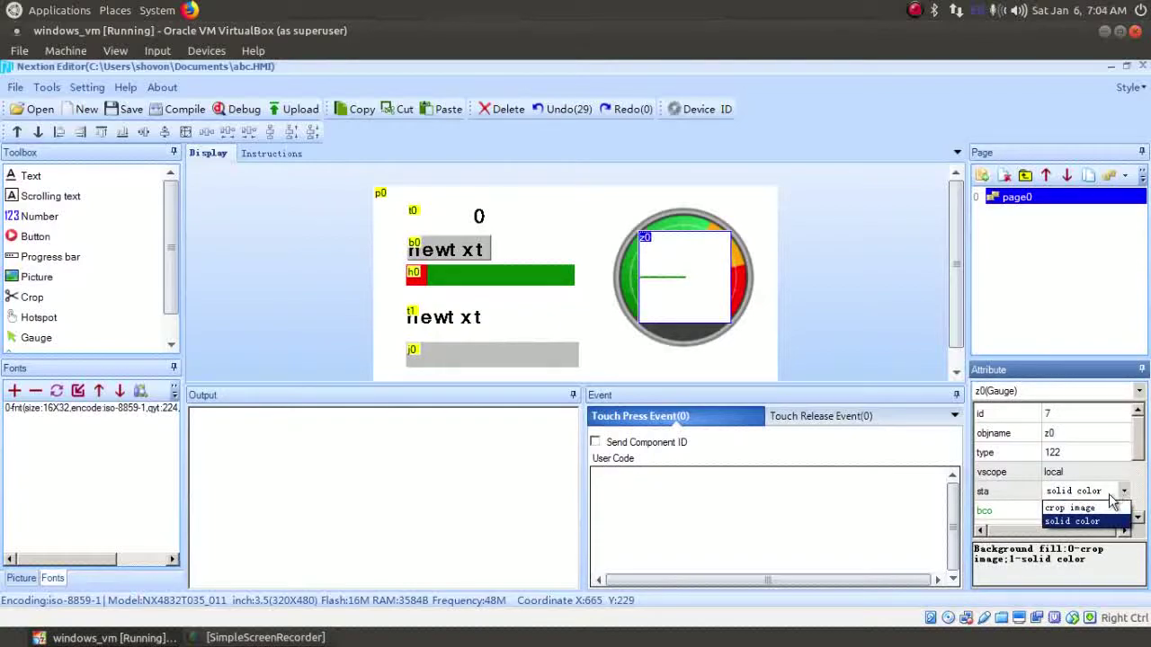
{"action": "left_click", "coordinate": [1111, 509]}
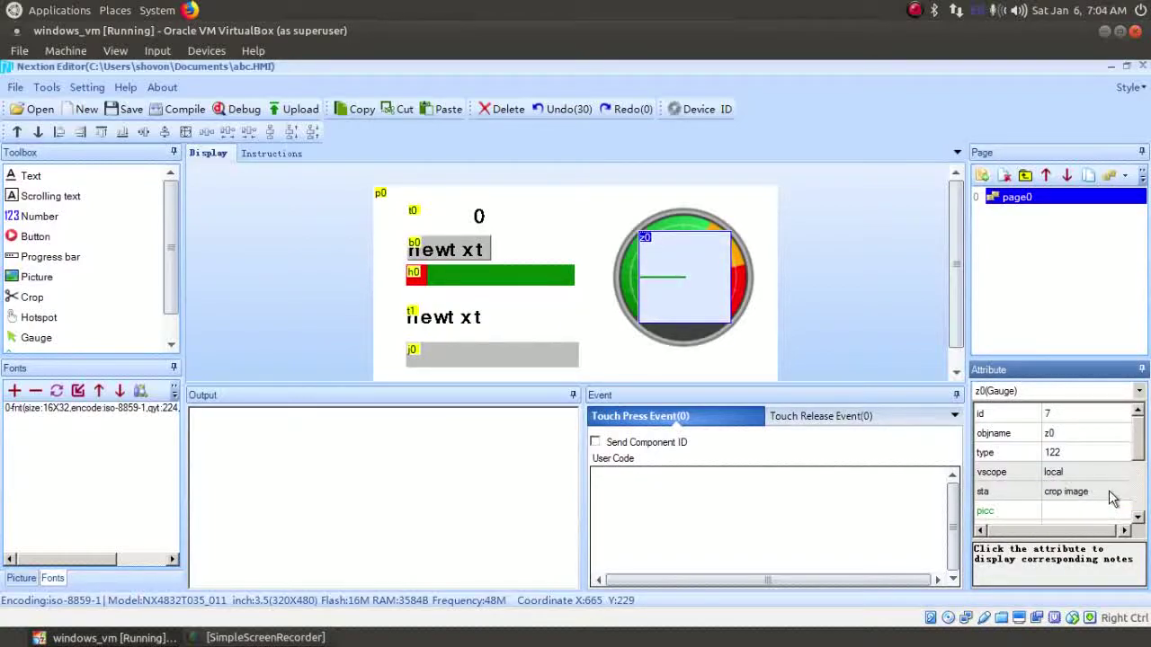
{"action": "left_click", "coordinate": [1102, 514]}
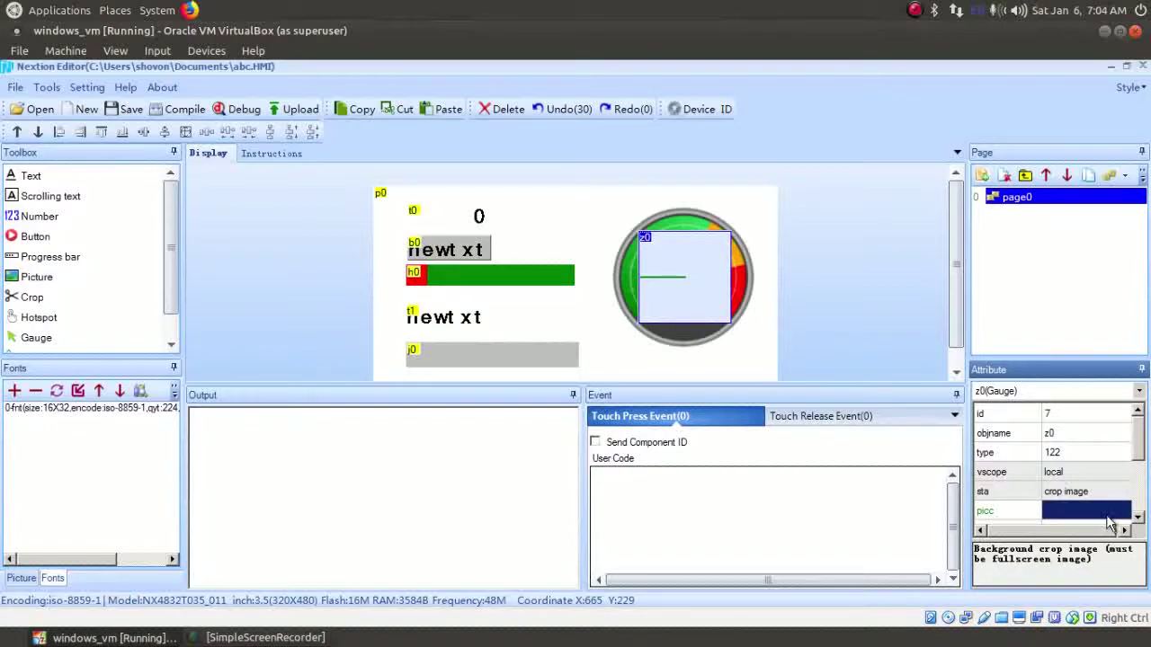
{"action": "double_click", "coordinate": [1104, 516]}
{"action": "left_click", "coordinate": [629, 284]}
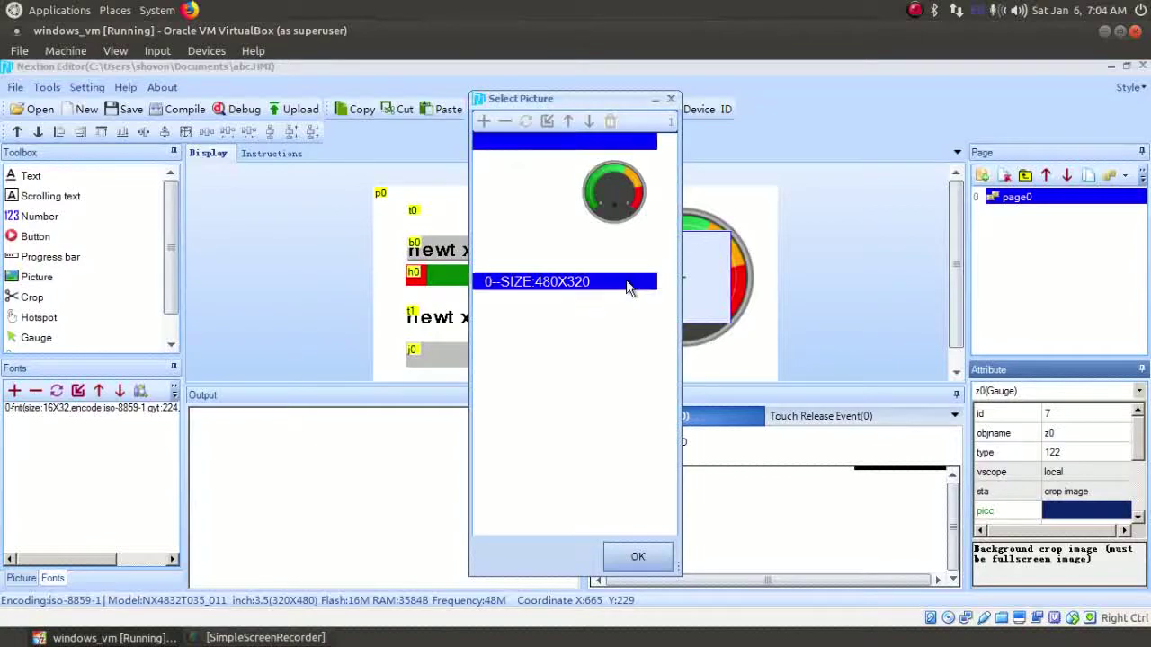
{"action": "left_click", "coordinate": [638, 558]}
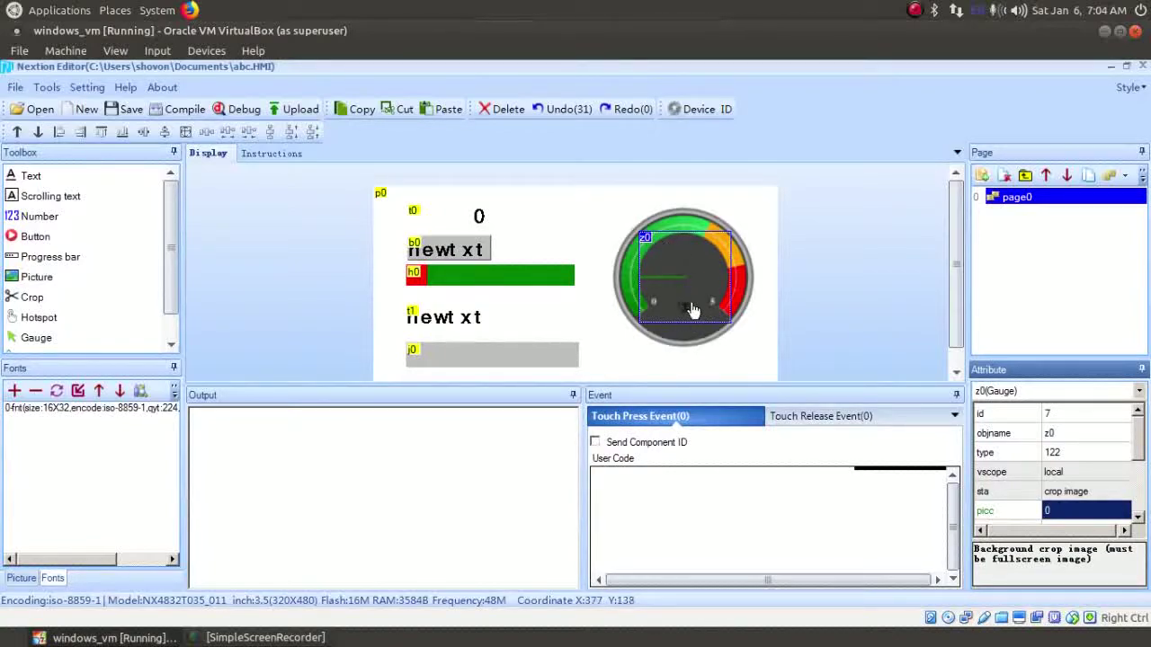
Step: Set gauge z0's pointer color (pco) to white and its pointer thickness (wid) to 3
{"action": "left_click_drag", "start_coordinate": [1143, 423], "coordinate": [1139, 472]}
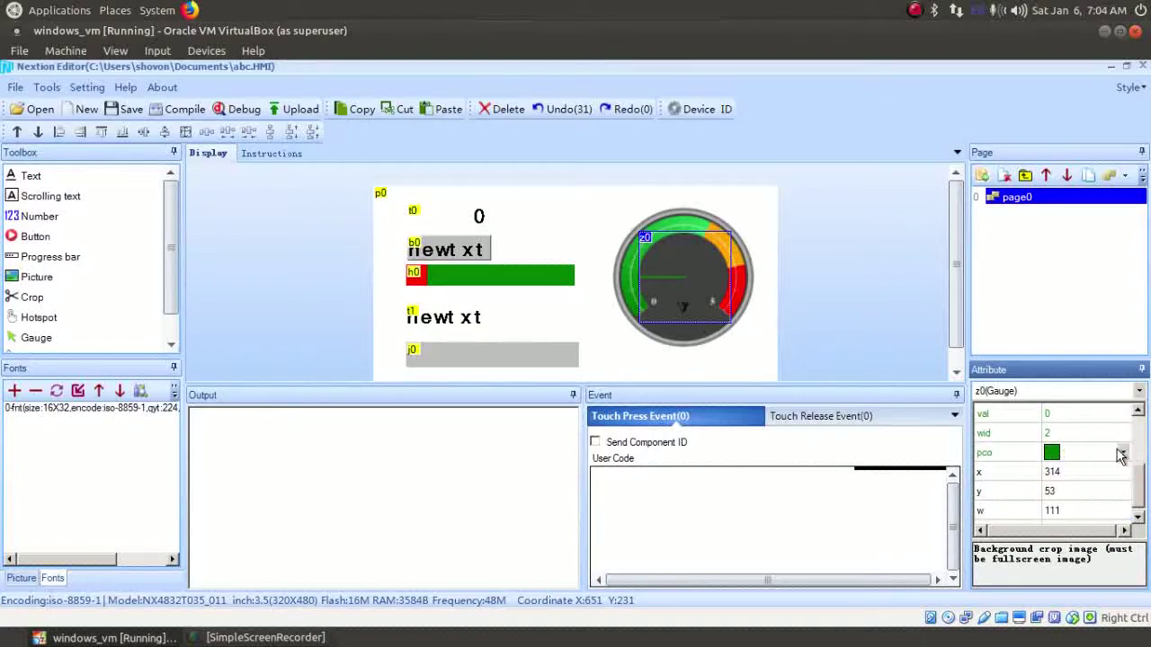
{"action": "left_click", "coordinate": [1123, 453]}
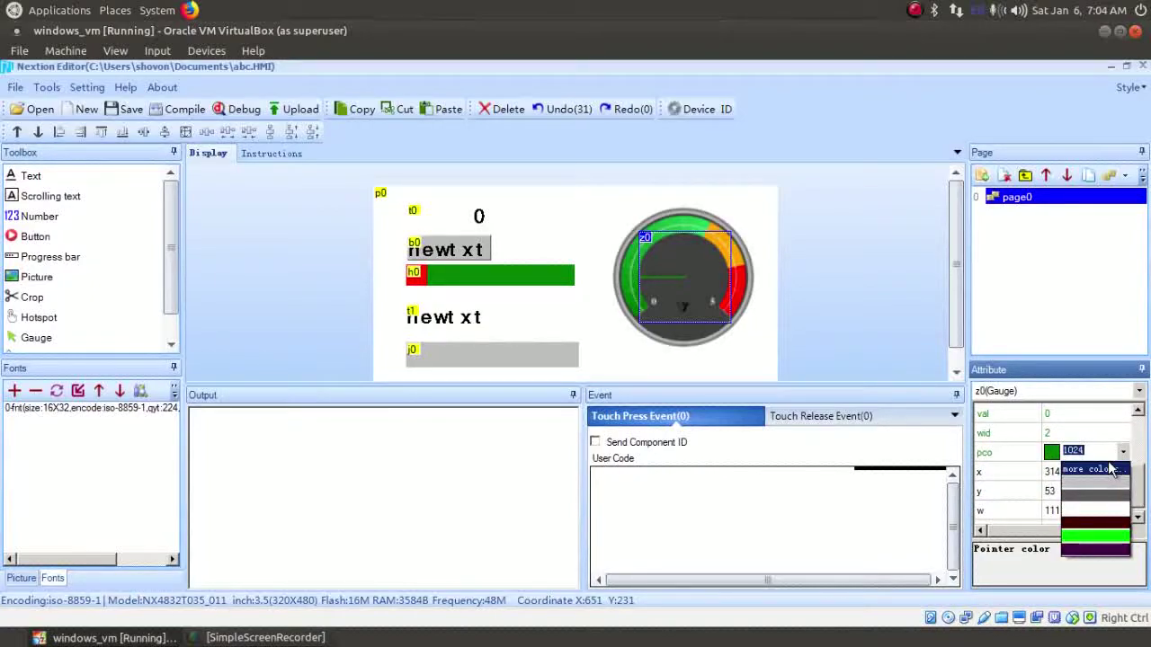
{"action": "left_click", "coordinate": [1105, 509]}
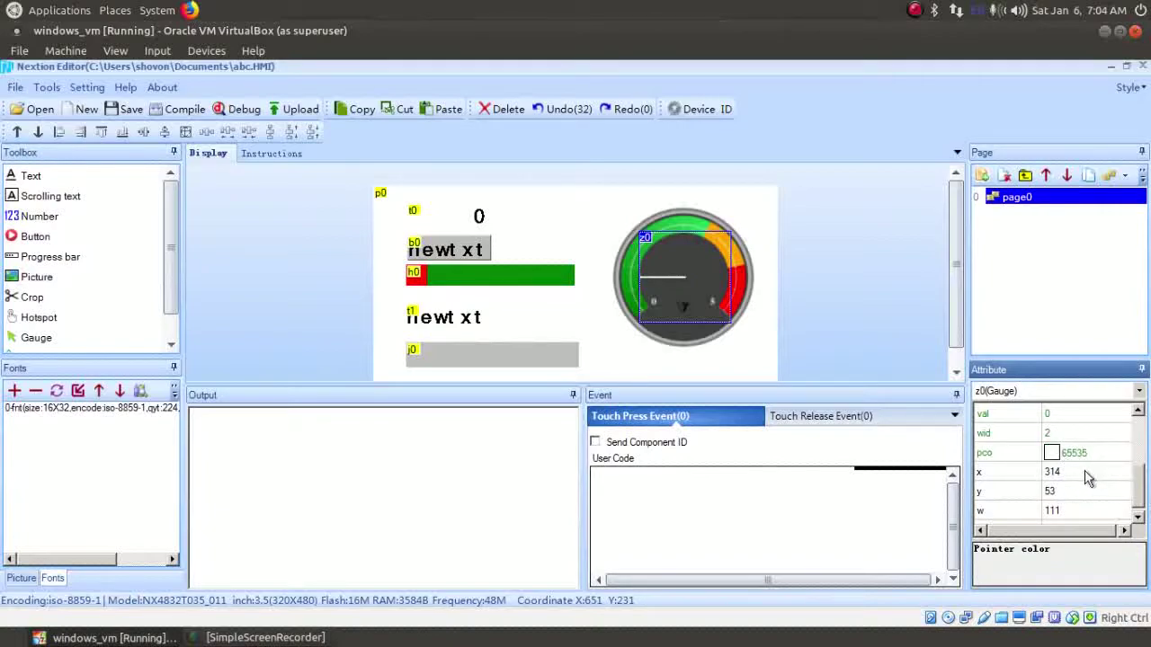
{"action": "left_click", "coordinate": [1065, 433]}
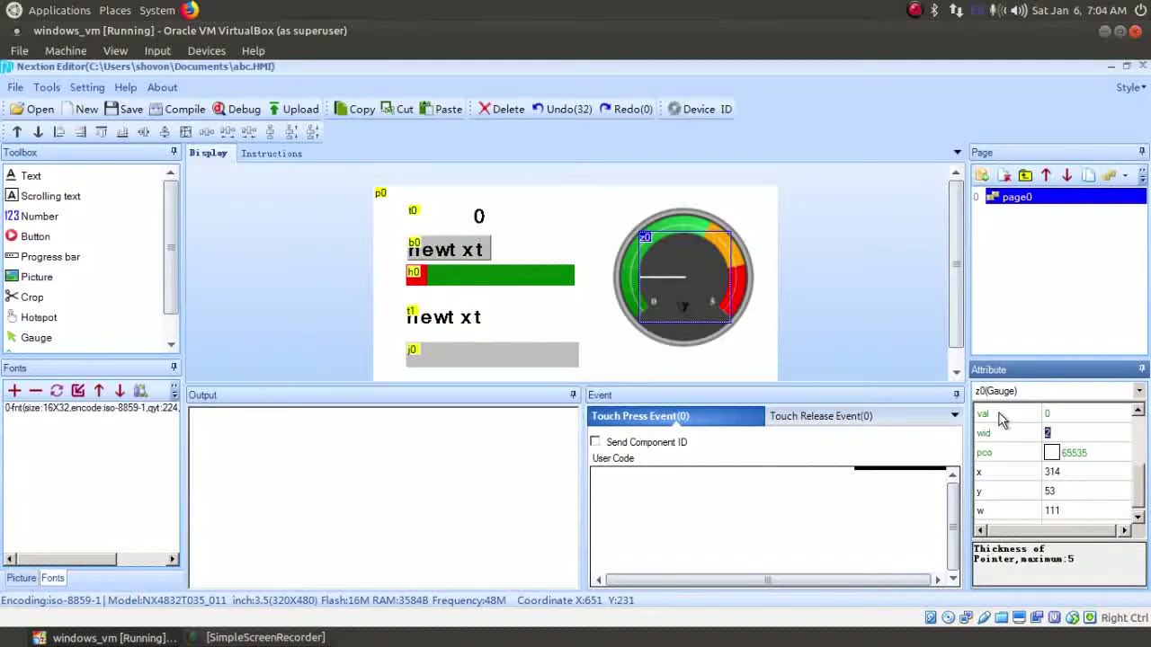
{"action": "type", "text": "3"}
{"action": "key", "text": "Return"}
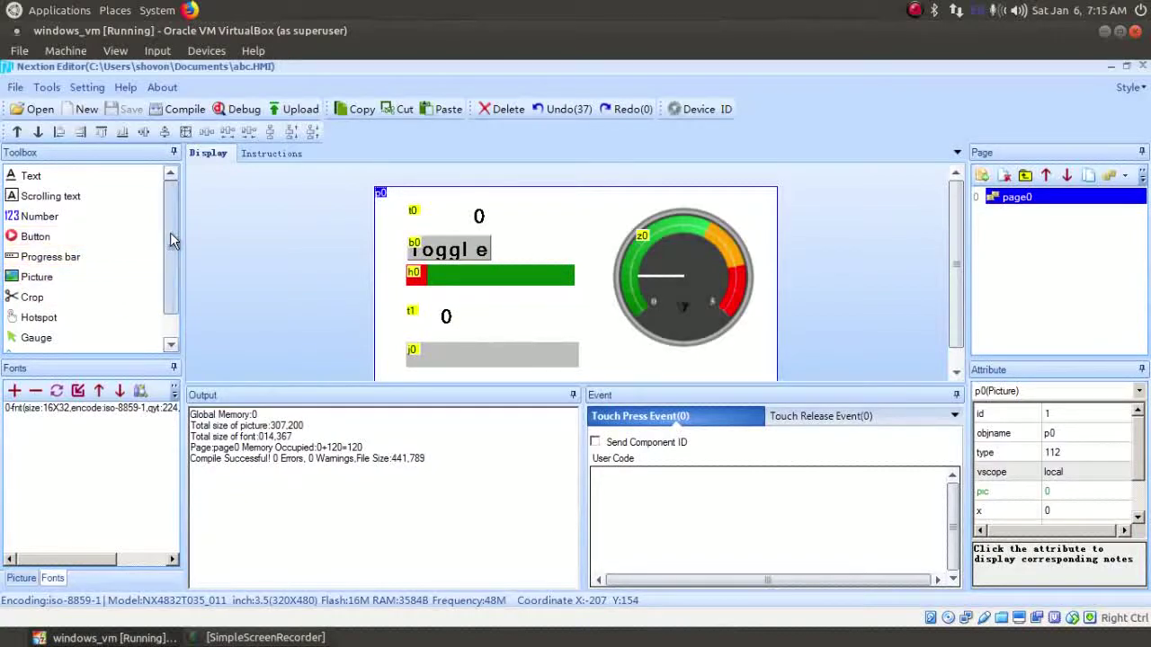
Step: Add a Variable component to page0 and save the project
{"action": "left_click_drag", "start_coordinate": [172, 235], "coordinate": [171, 259]}
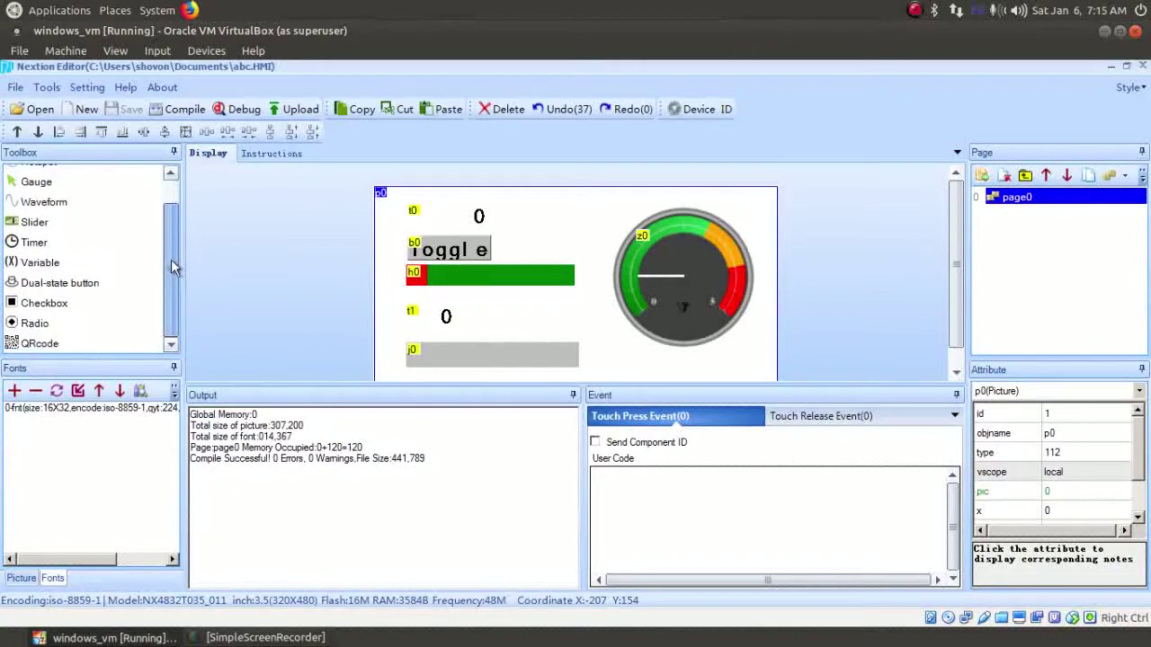
{"action": "left_click", "coordinate": [103, 263]}
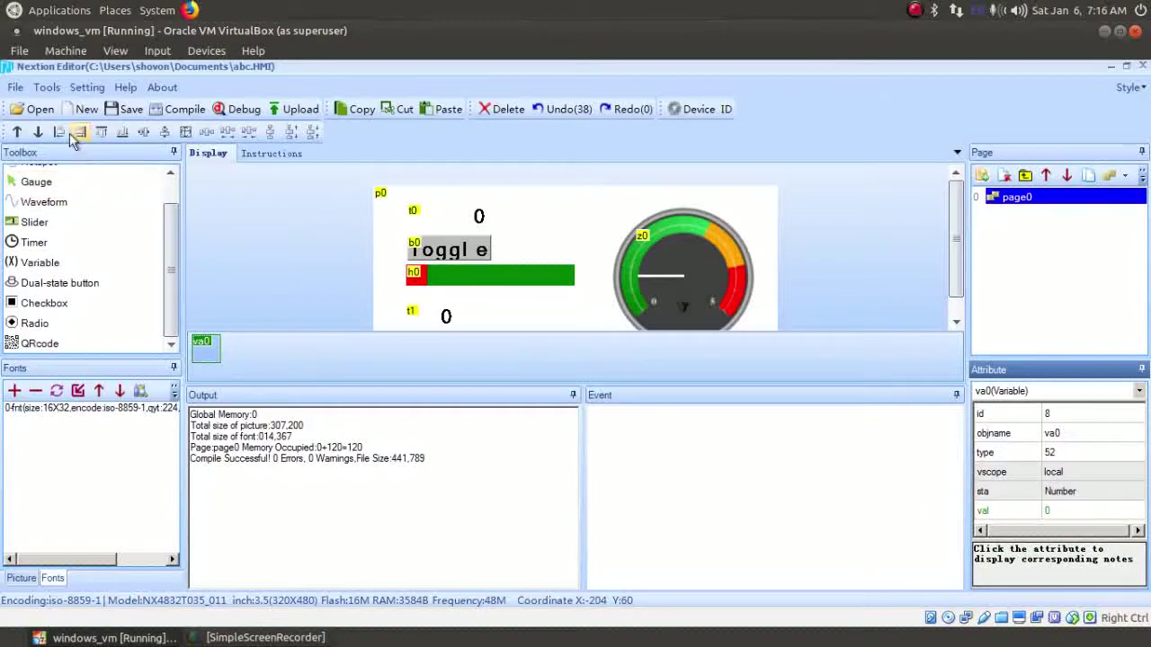
{"action": "left_click", "coordinate": [124, 110]}
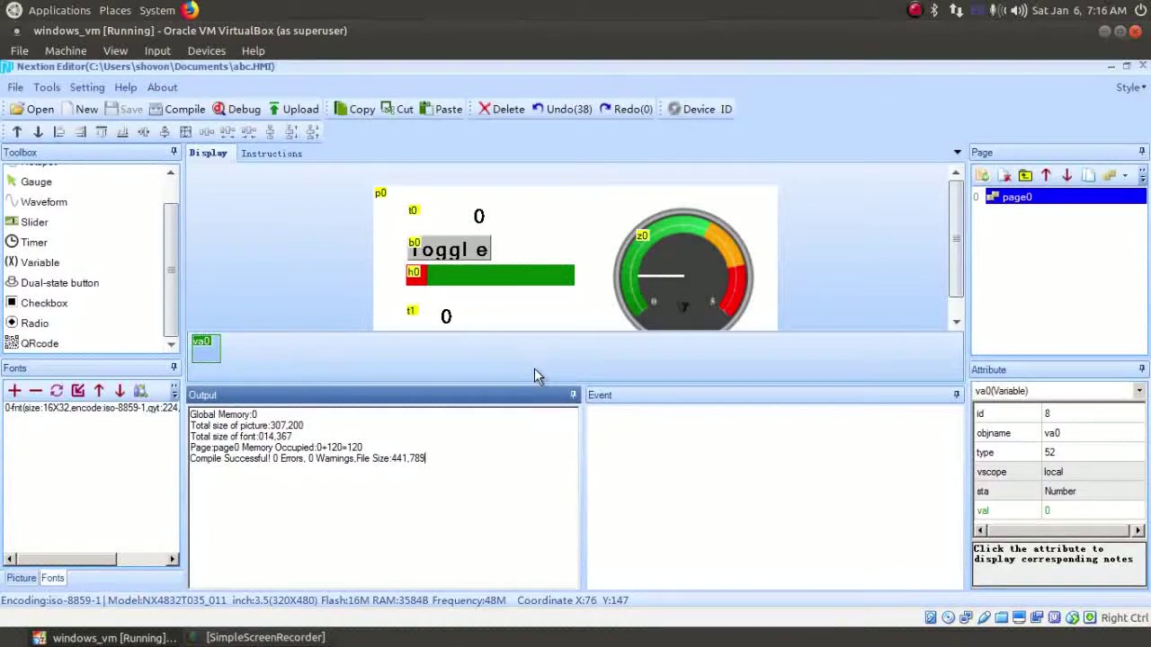
Step: Run the page in the debug simulator, test the Toggle button and the slider, and close the simulator
{"action": "left_click", "coordinate": [239, 109]}
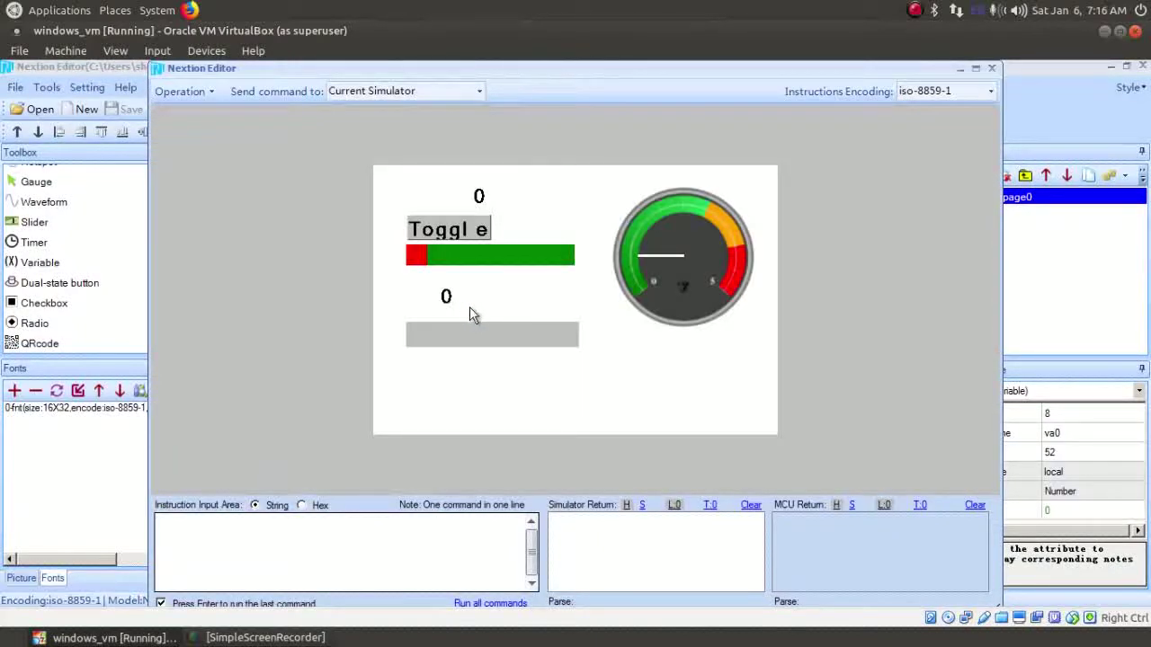
{"action": "left_click", "coordinate": [466, 231]}
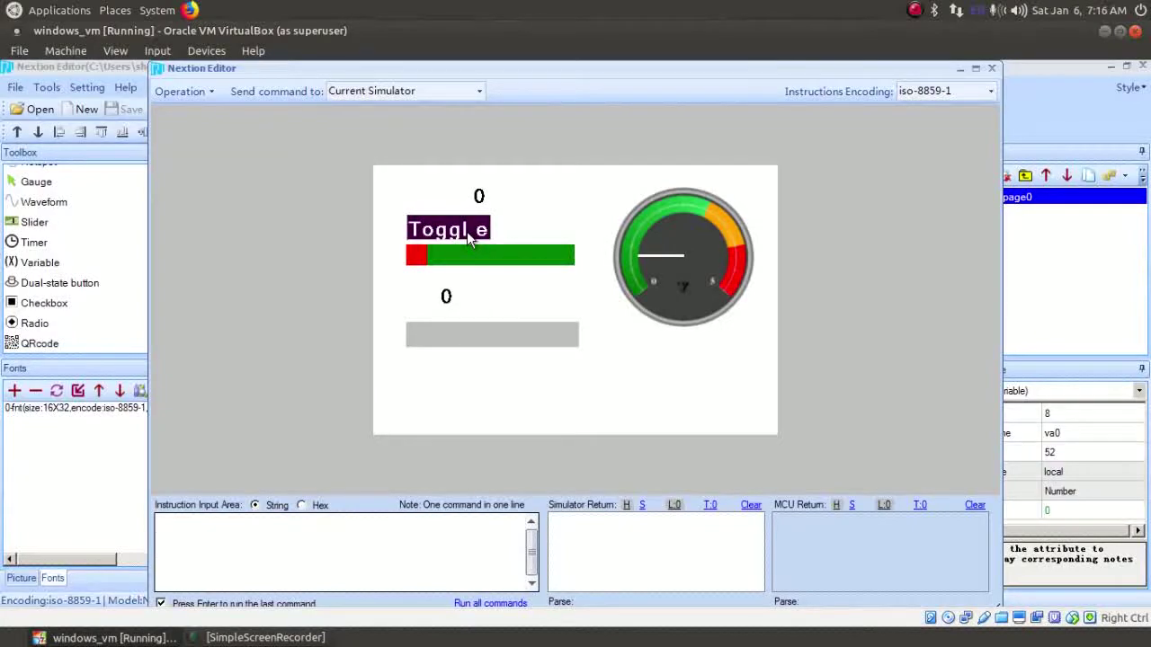
{"action": "left_click", "coordinate": [466, 231]}
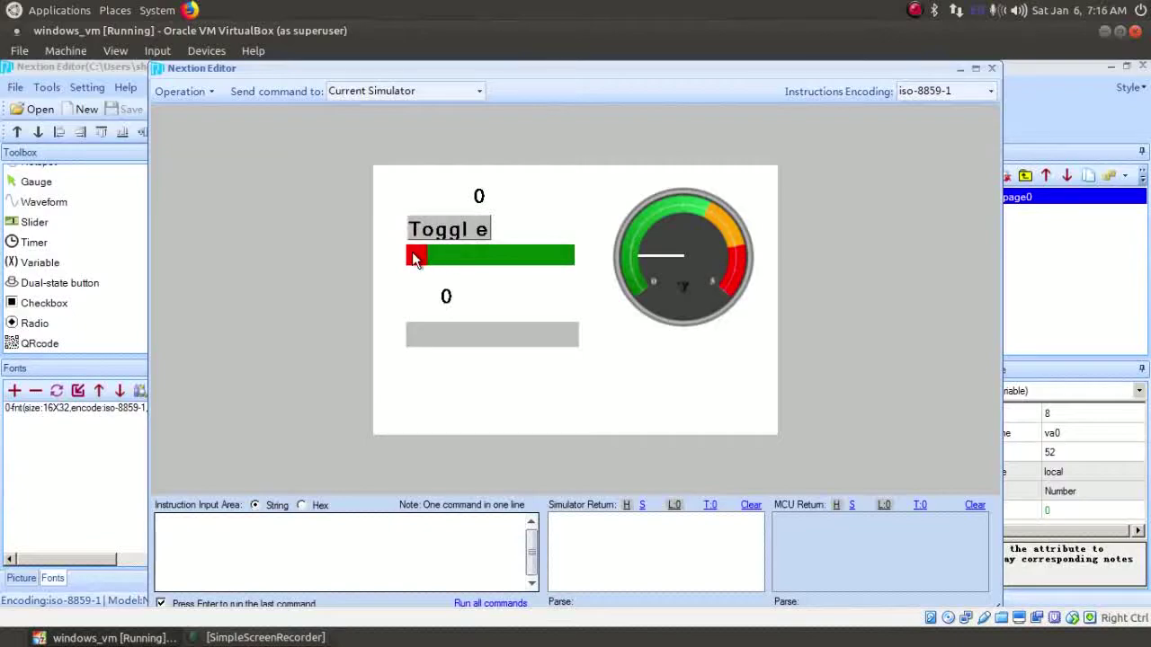
{"action": "left_click_drag", "start_coordinate": [425, 256], "coordinate": [401, 263]}
{"action": "left_click", "coordinate": [992, 67]}
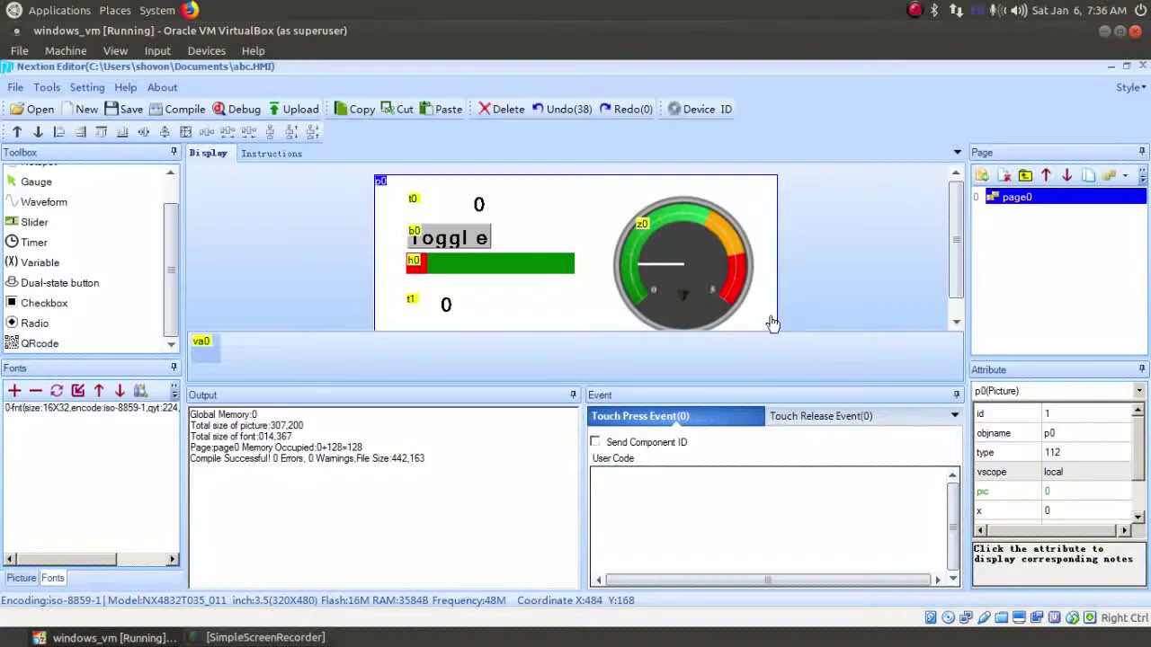
Step: Enable Send Component ID for button b0's touch press event and for slider h0's touch release event
{"action": "left_click", "coordinate": [466, 243]}
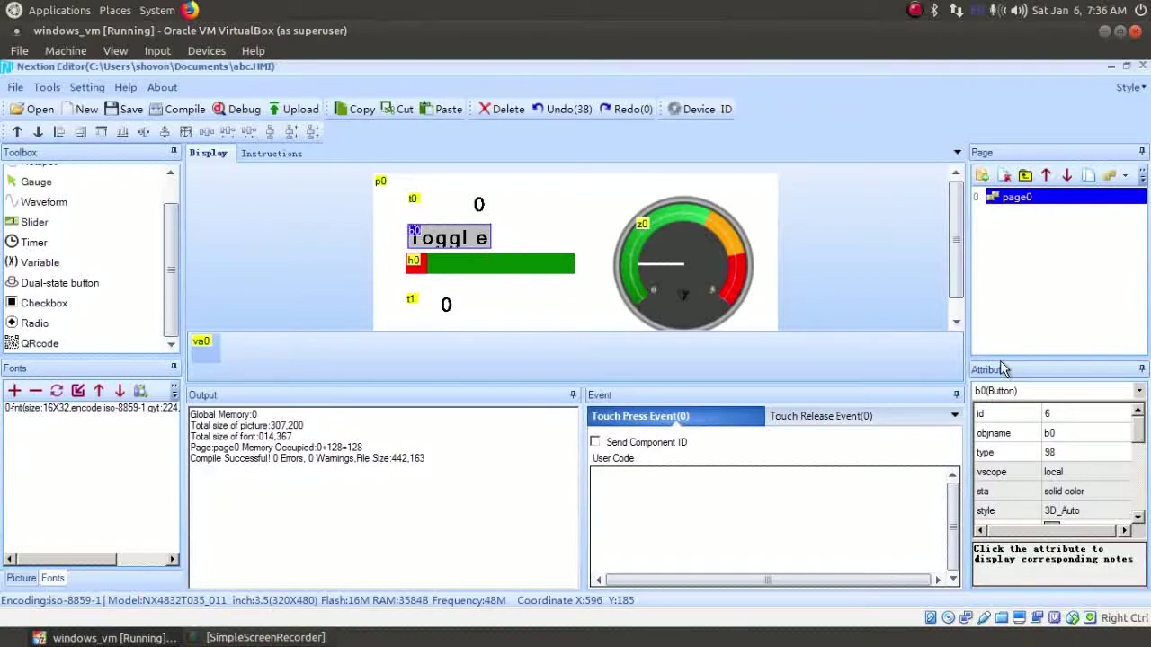
{"action": "left_click", "coordinate": [641, 448]}
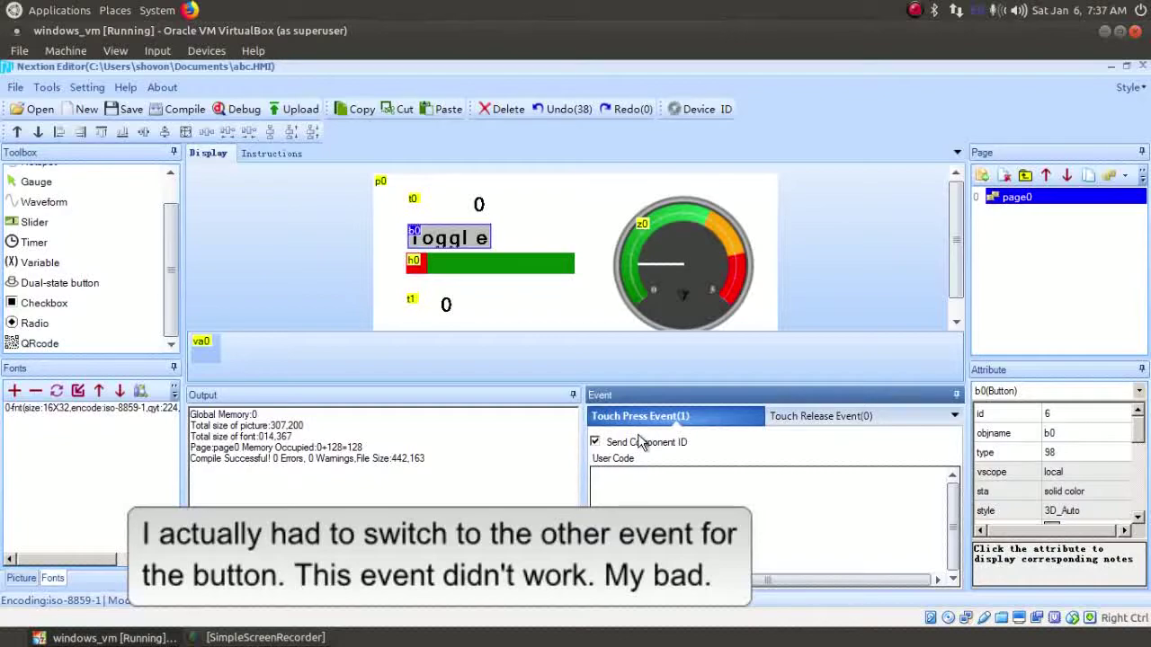
{"action": "left_click", "coordinate": [495, 274]}
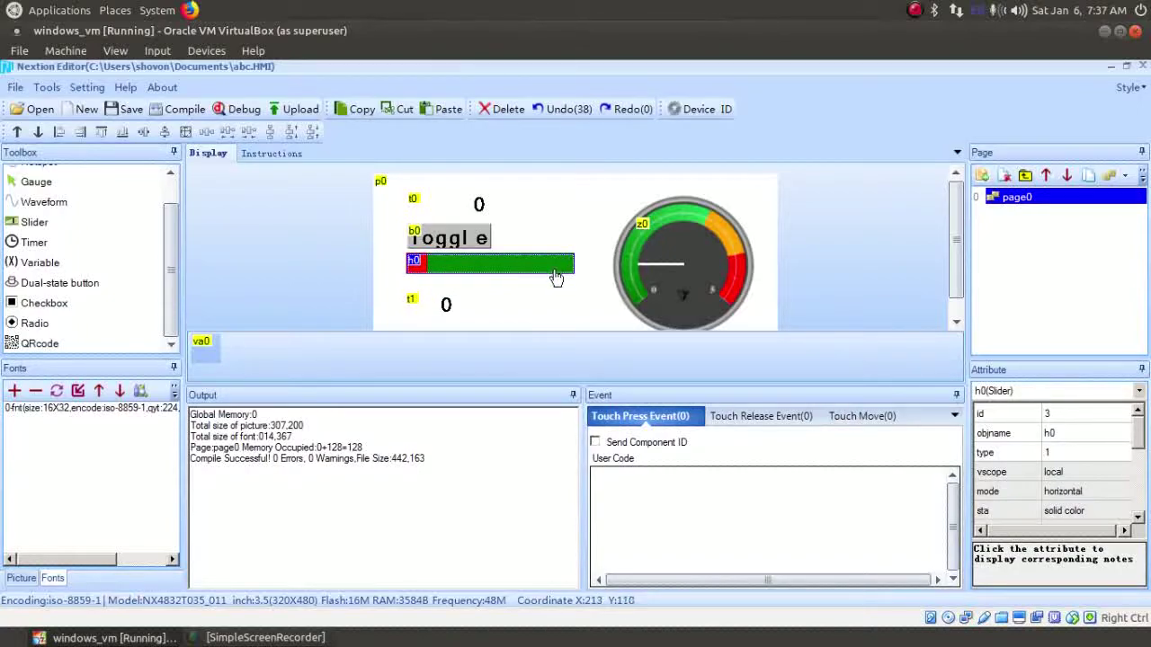
{"action": "left_click", "coordinate": [777, 419]}
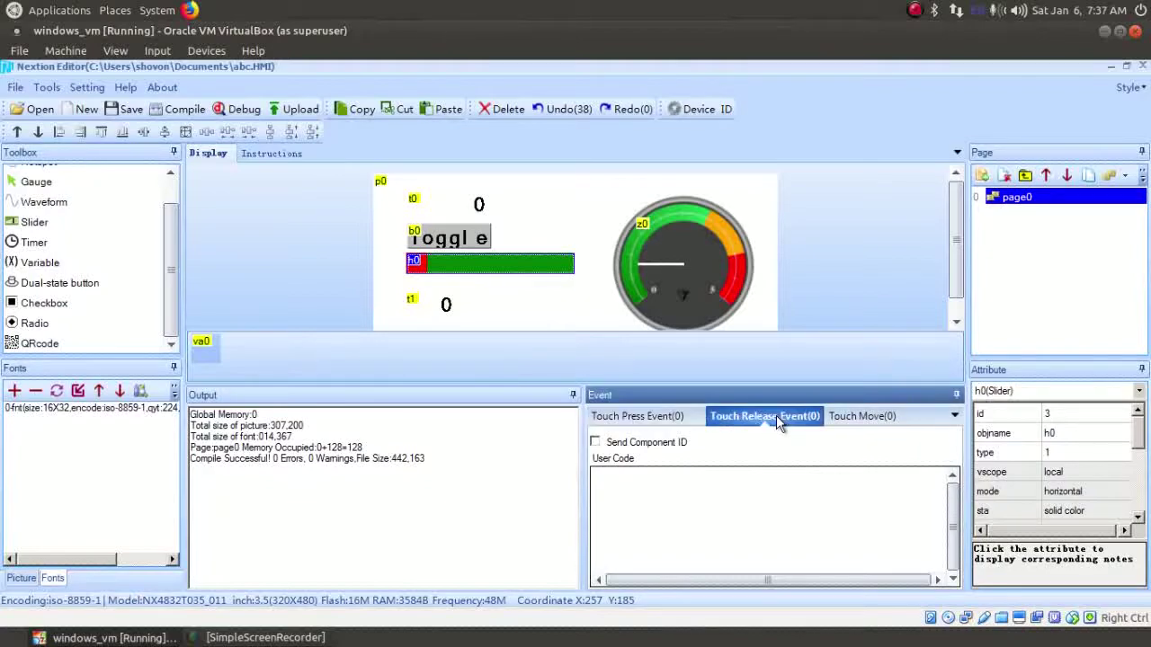
{"action": "left_click", "coordinate": [655, 443]}
Step: Enter the user code "print h0.val" for slider h0's touch release event
{"action": "left_click", "coordinate": [658, 477]}
{"action": "type", "text": "p"}
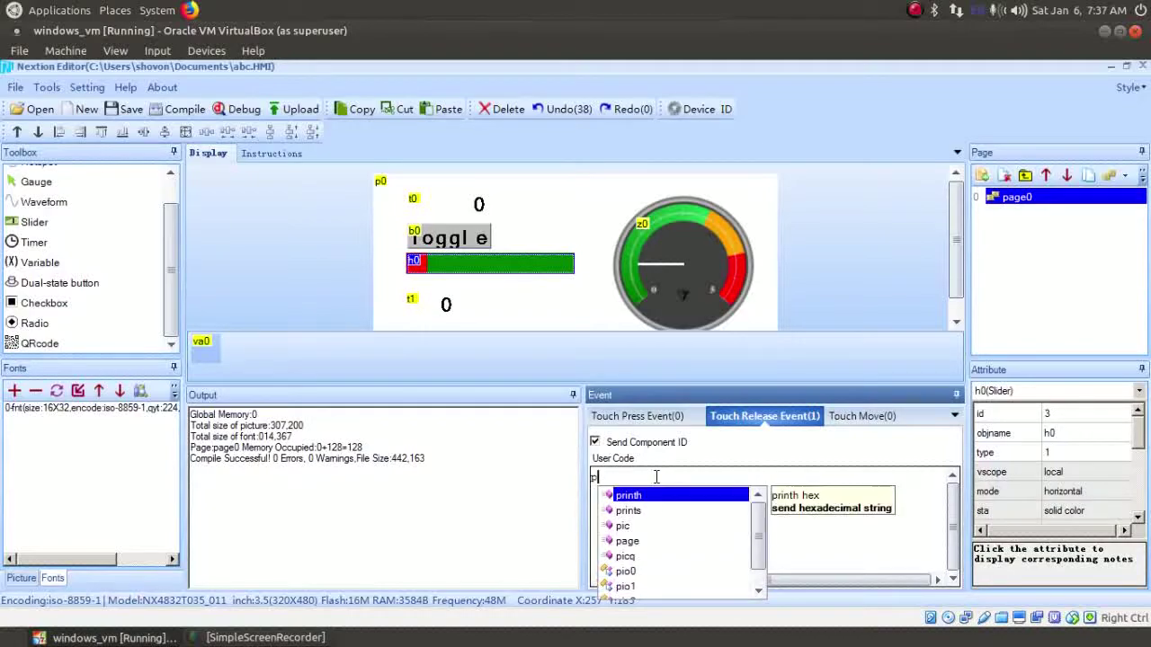
{"action": "type", "text": "rint"}
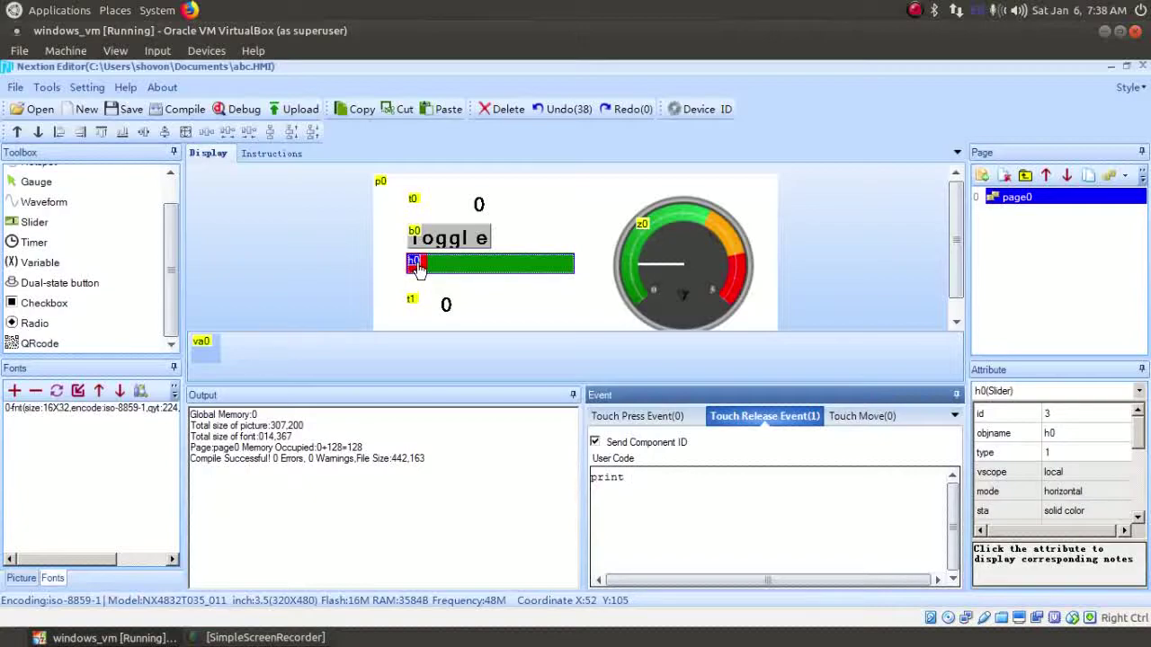
{"action": "type", "text": "h"}
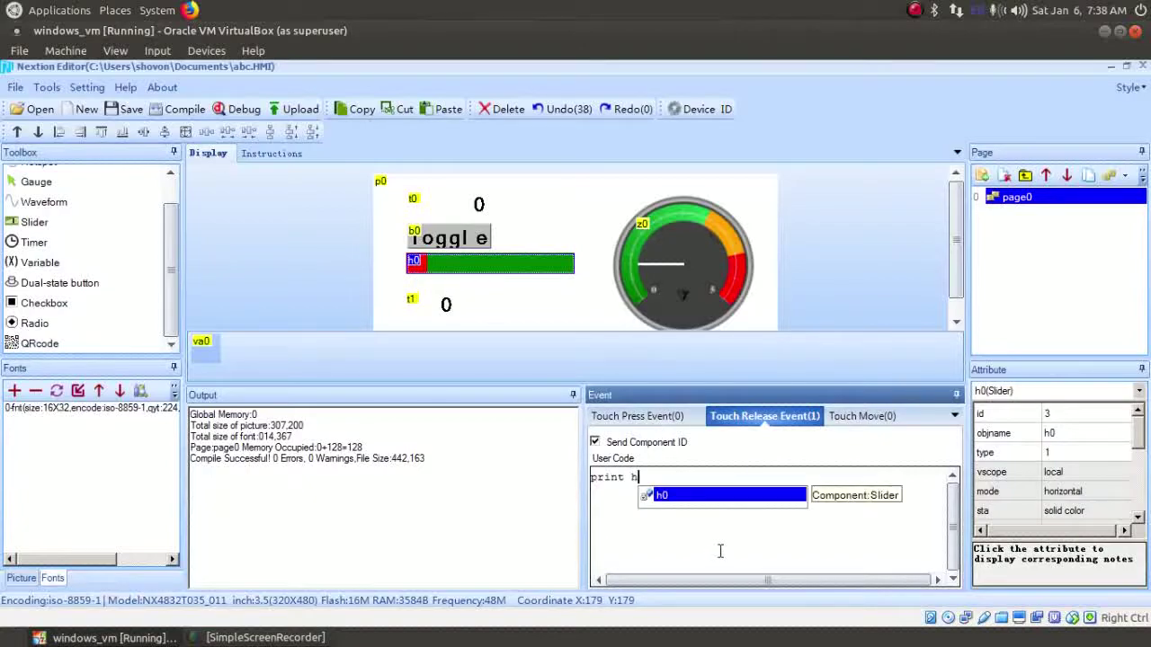
{"action": "type", "text": "0.val"}
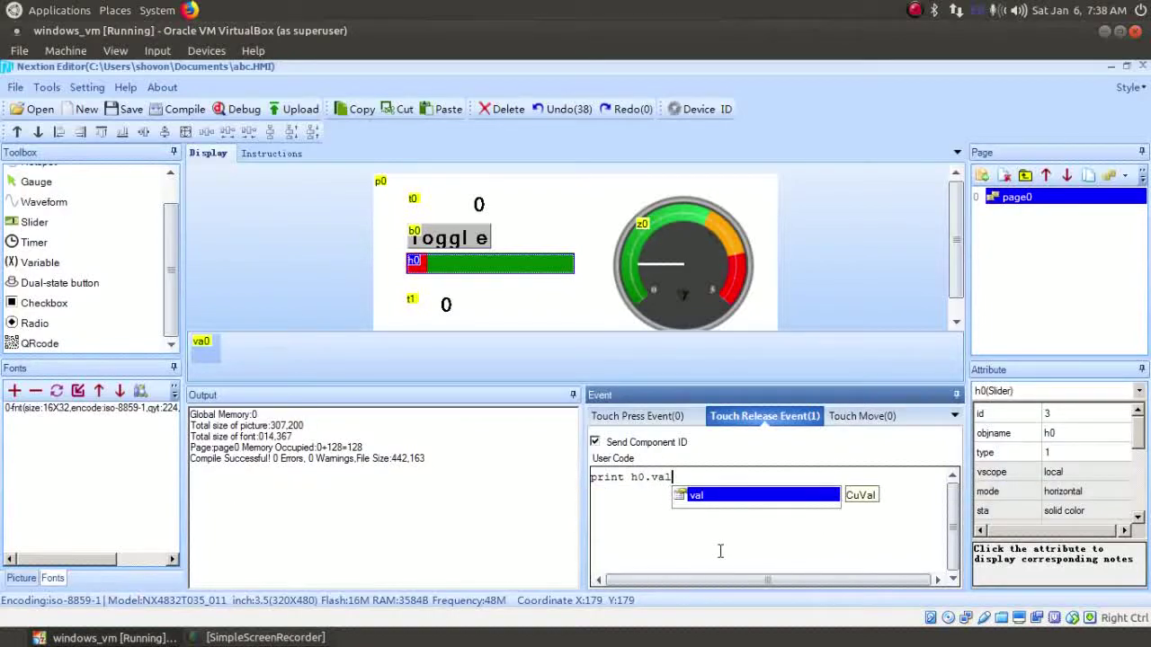
{"action": "key", "text": "Return"}
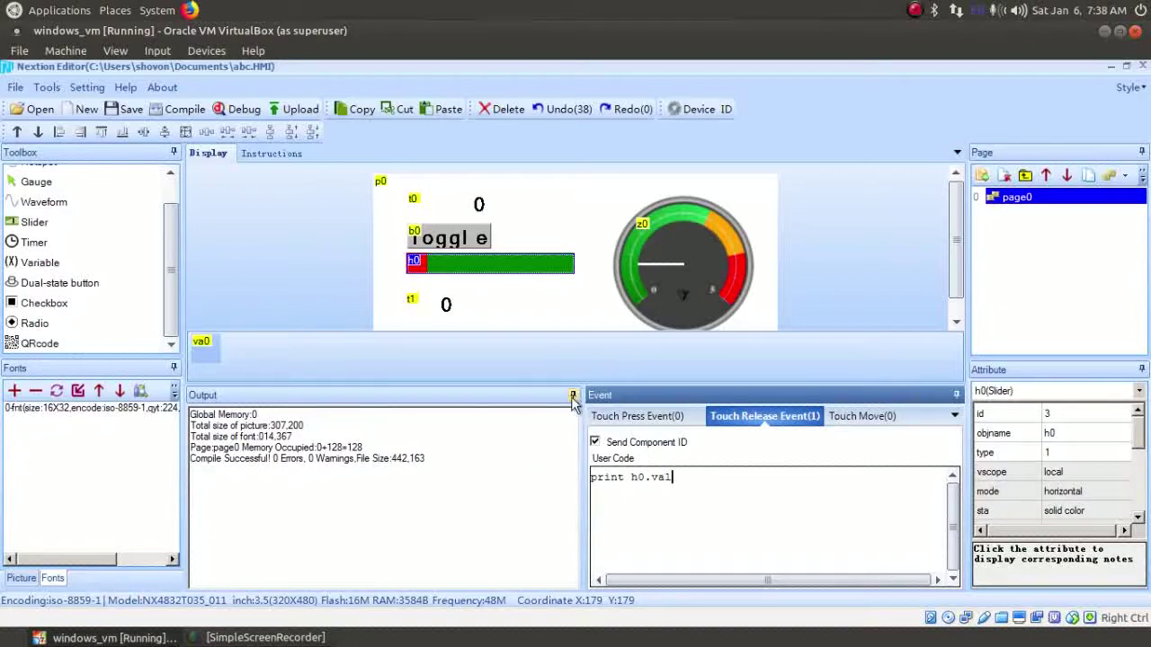
Step: Add the line "va0.val=h0.val" to the user code of slider h0's touch release event
{"action": "left_click", "coordinate": [448, 309]}
{"action": "type", "text": "va0.v"}
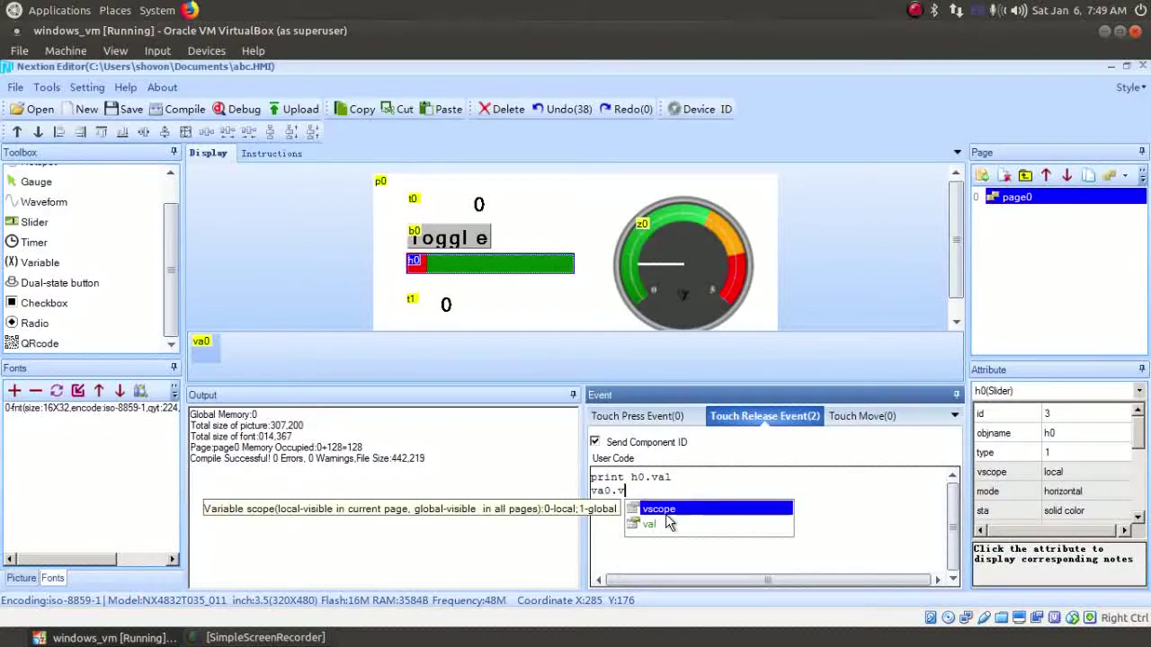
{"action": "type", "text": "a"}
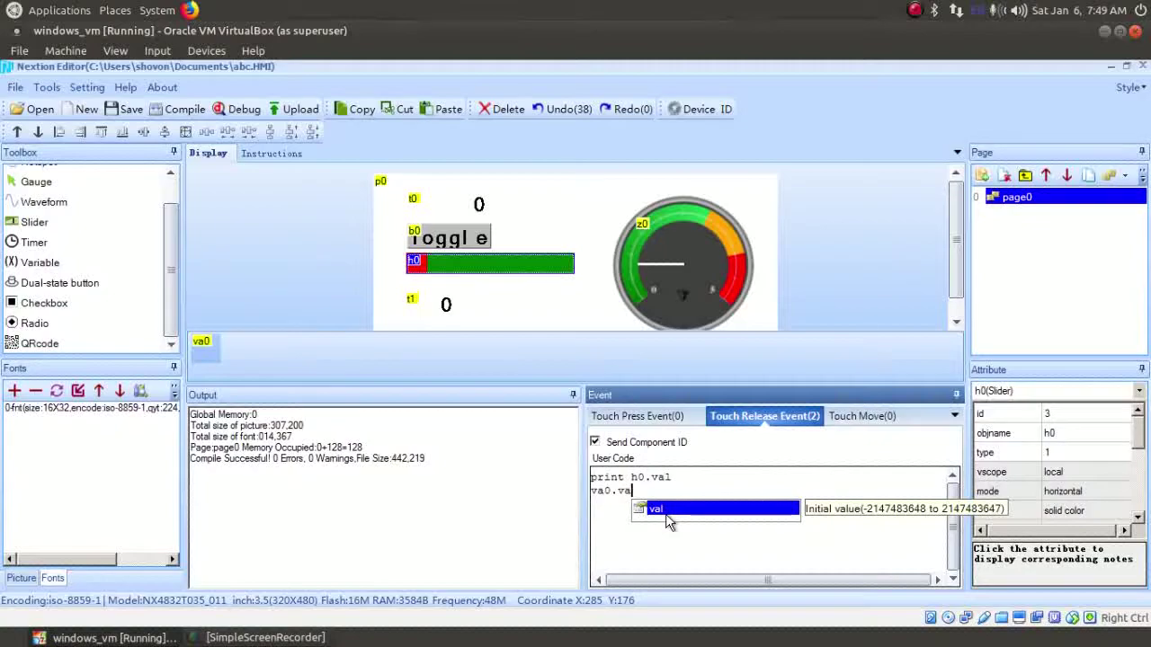
{"action": "type", "text": "l="}
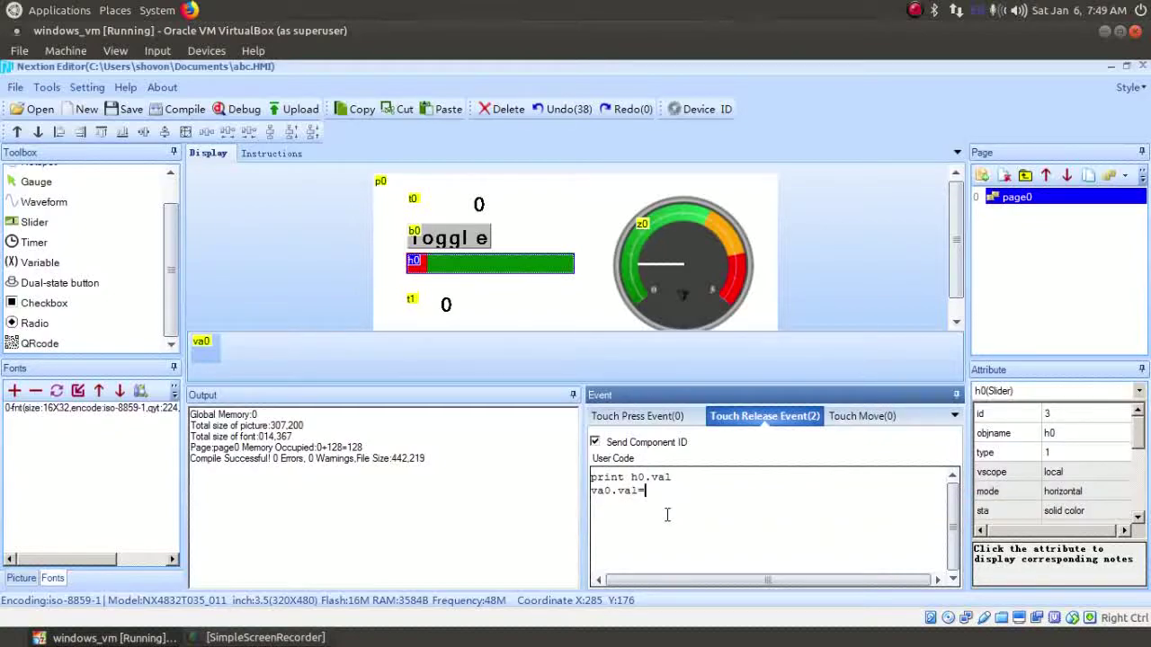
{"action": "type", "text": "h0"}
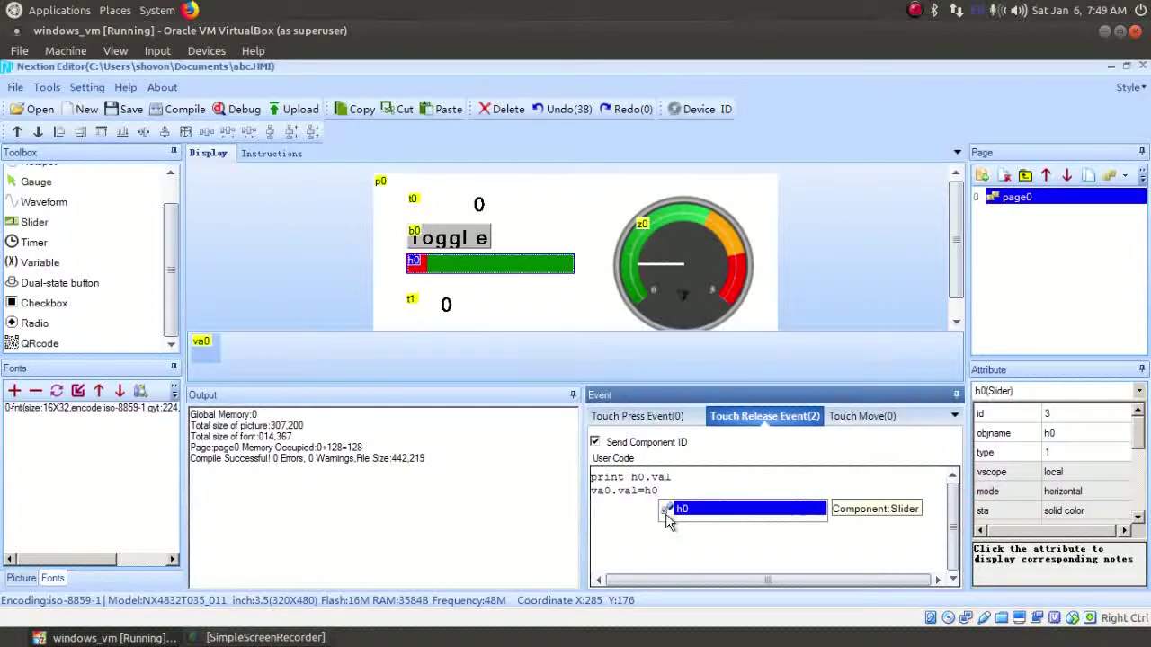
{"action": "type", "text": ".val"}
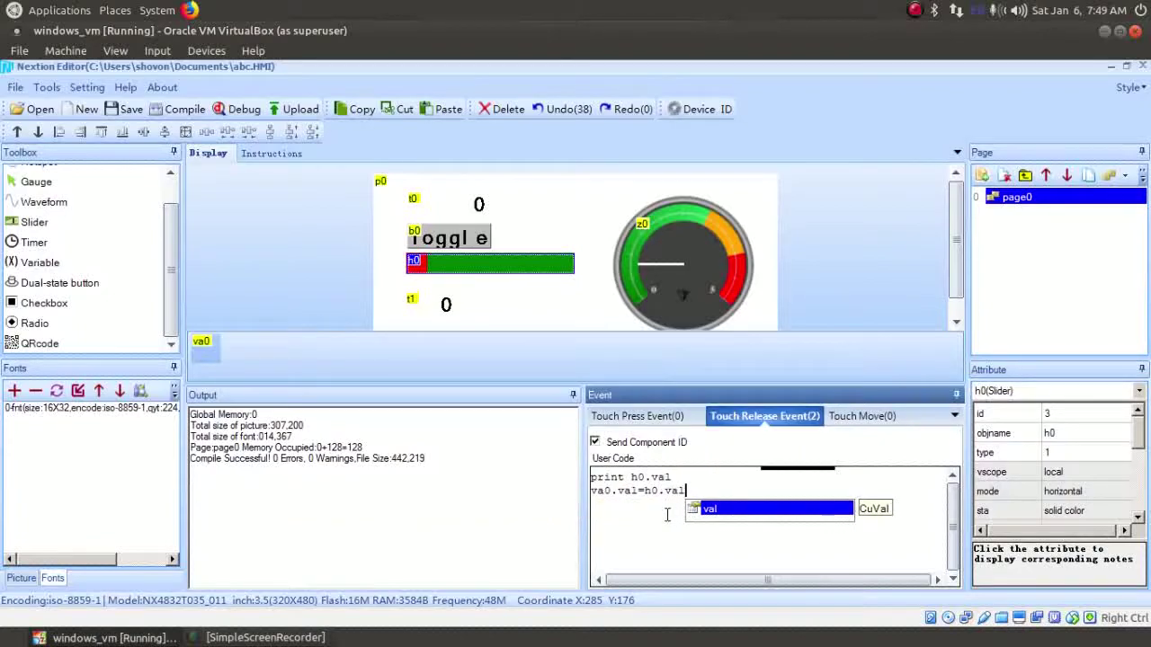
{"action": "key", "text": "Return"}
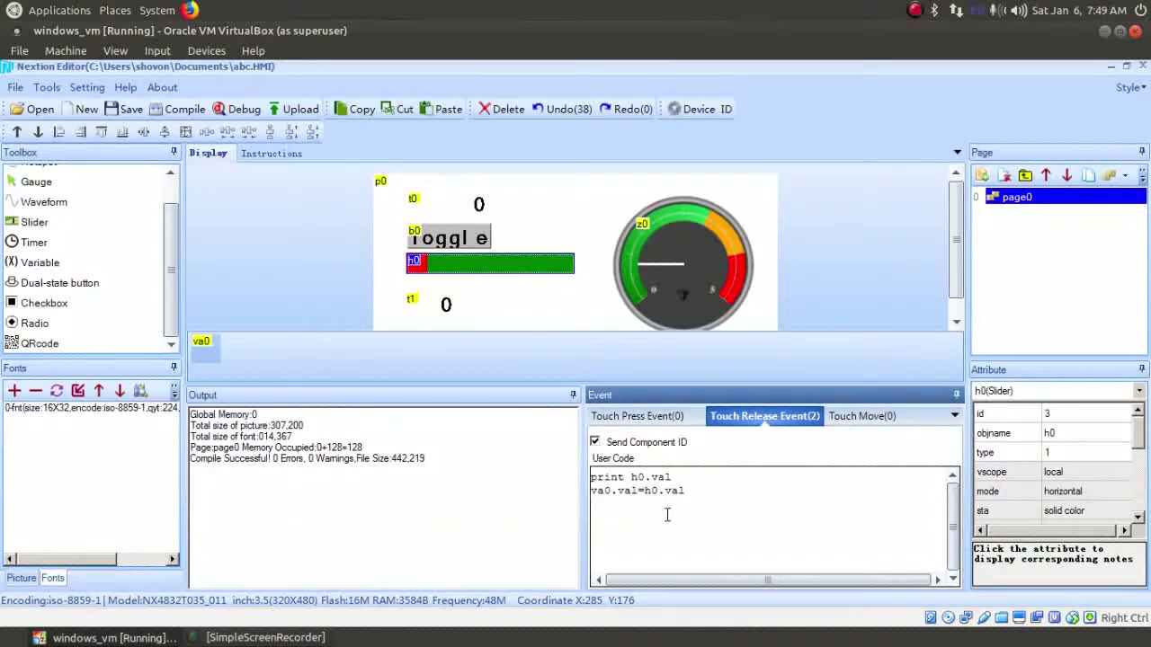
Step: Add the line "va0.val=va0.val*100/255" to scale the slider value to a percentage in the touch release code
{"action": "type", "text": "va0.val"}
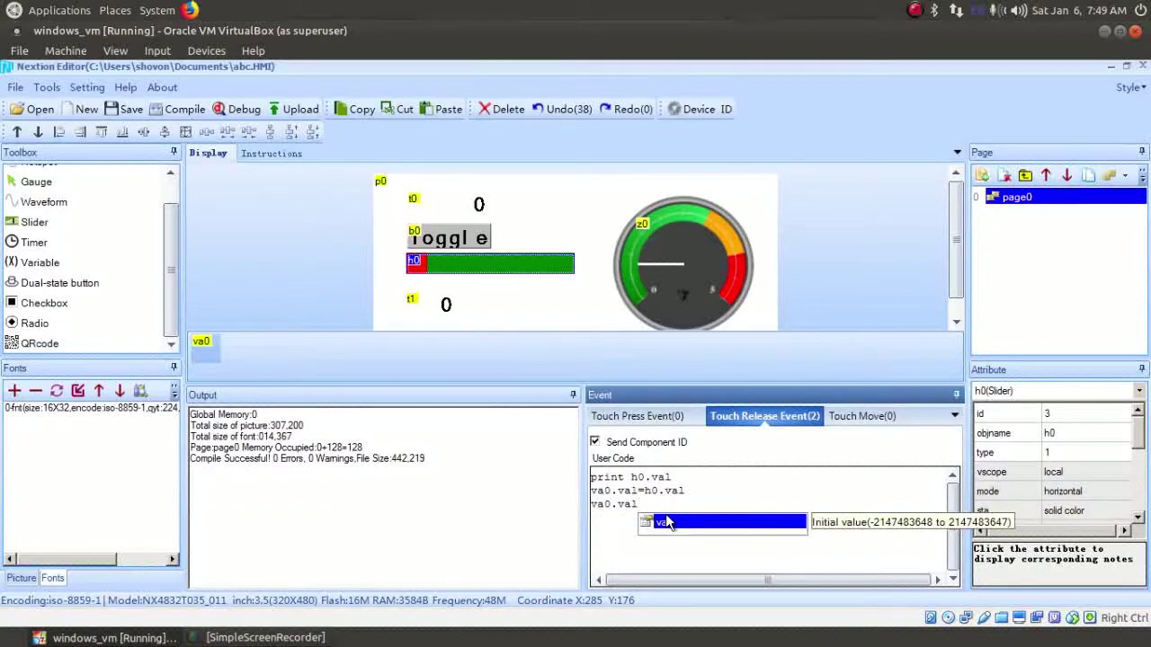
{"action": "type", "text": "=va"}
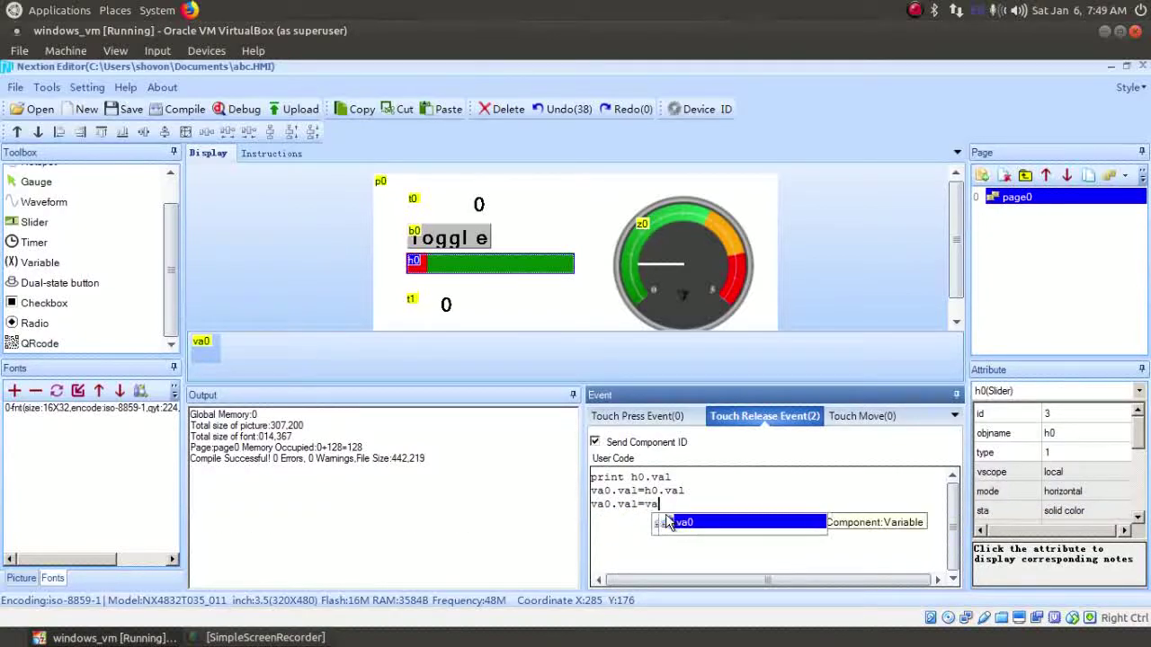
{"action": "type", "text": "0.val*"}
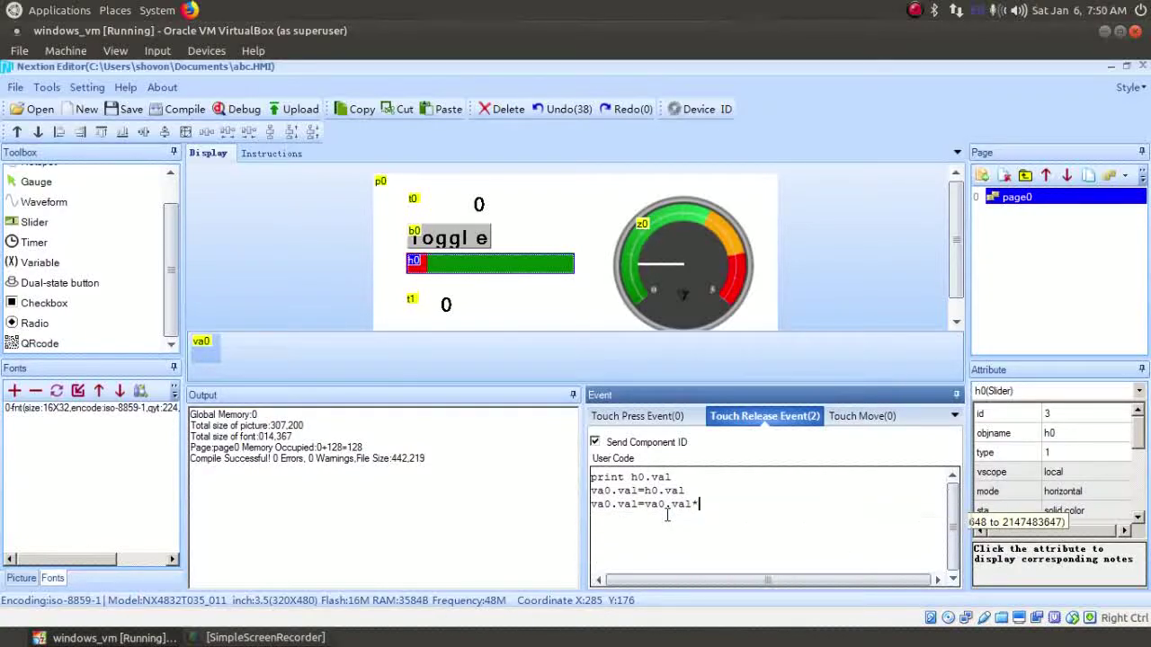
{"action": "type", "text": "100"}
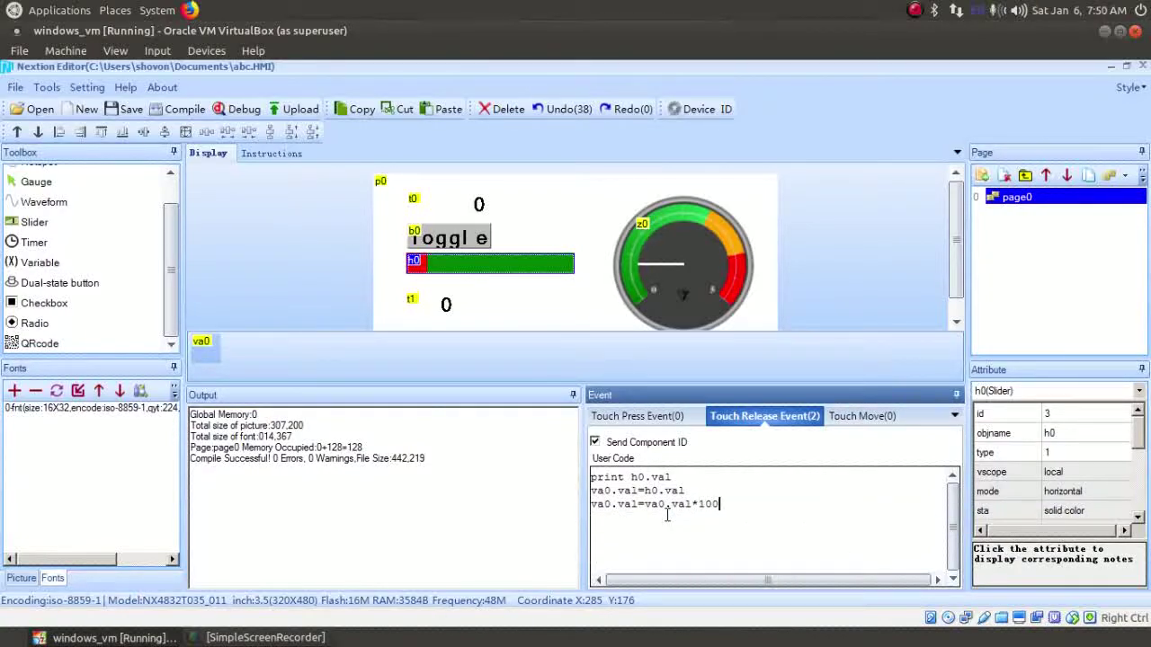
{"action": "type", "text": "/255"}
Step: Add the line "cov va0.val,t1.txt,0" to convert the variable's value into text for t1
{"action": "type", "text": "c"}
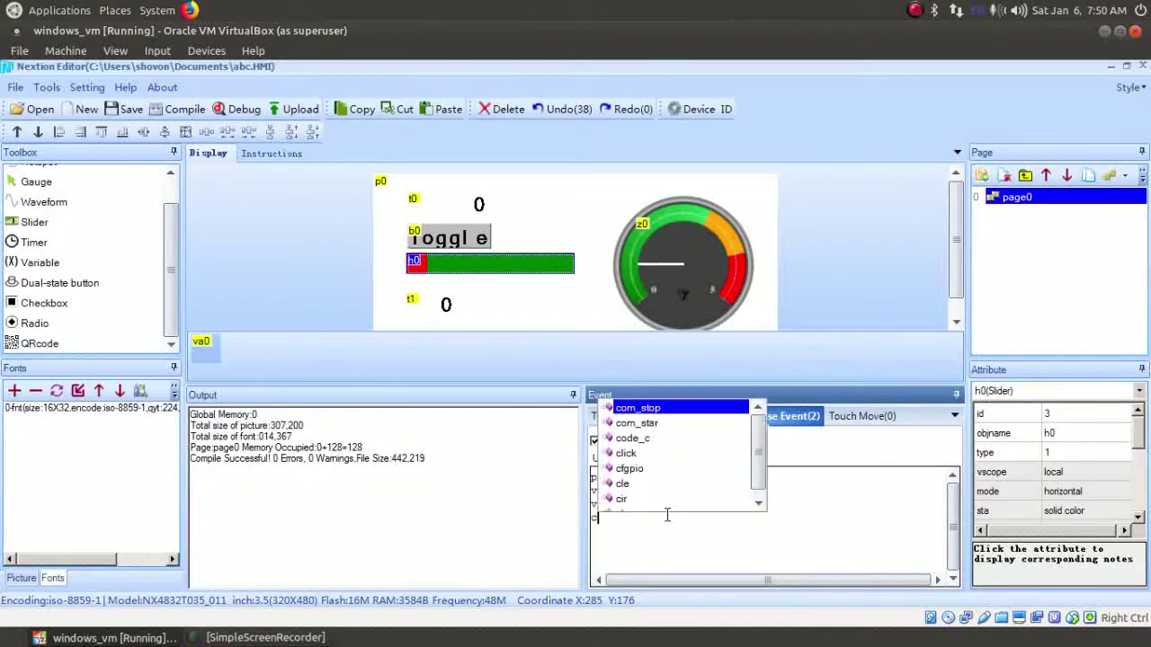
{"action": "type", "text": "o"}
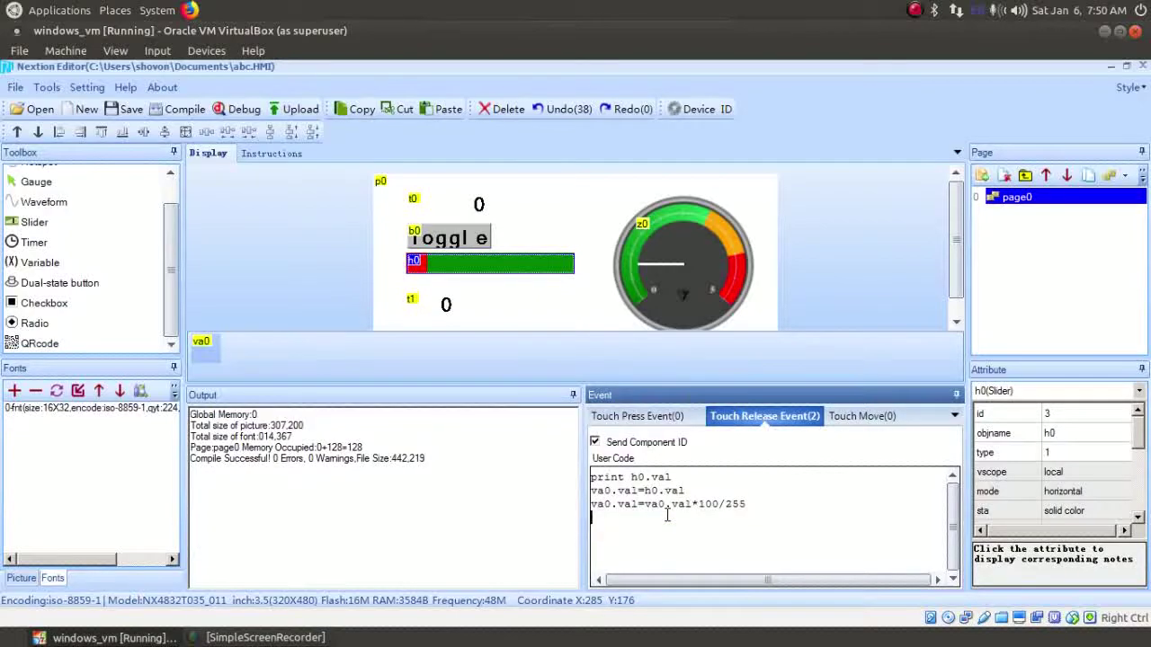
{"action": "type", "text": "v"}
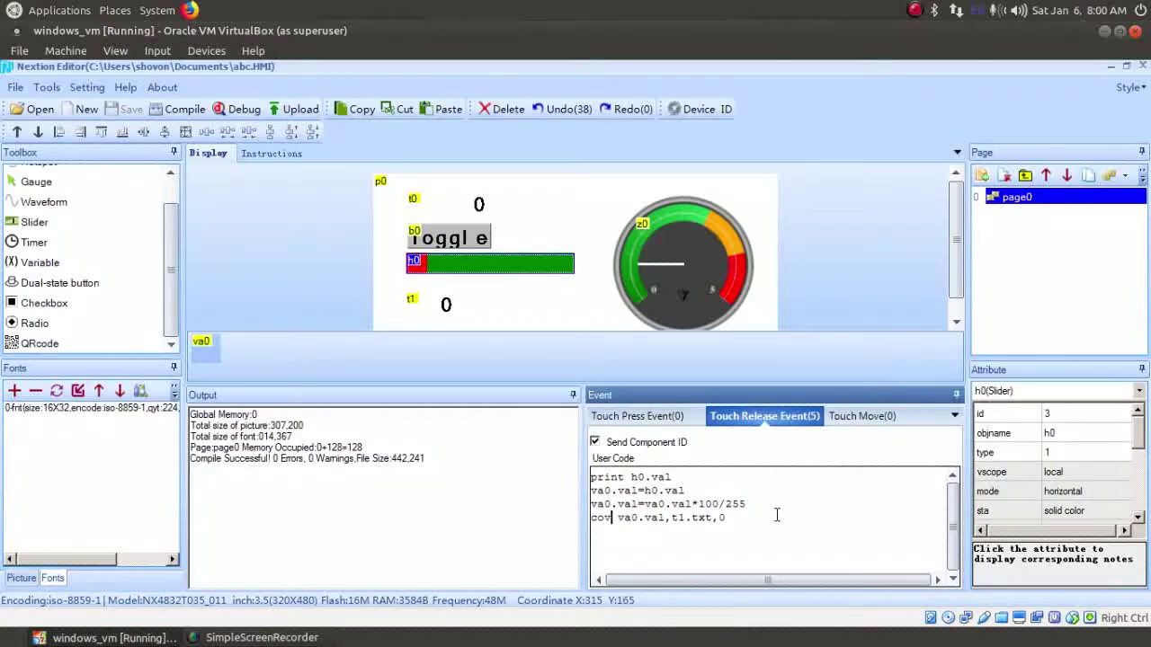
Step: Review the parameters of the cov line in slider h0's touch release code and the components on the page
{"action": "key", "text": "Right"}
{"action": "key", "text": "Right"}
{"action": "key", "text": "Right"}
{"action": "key", "text": "Right"}
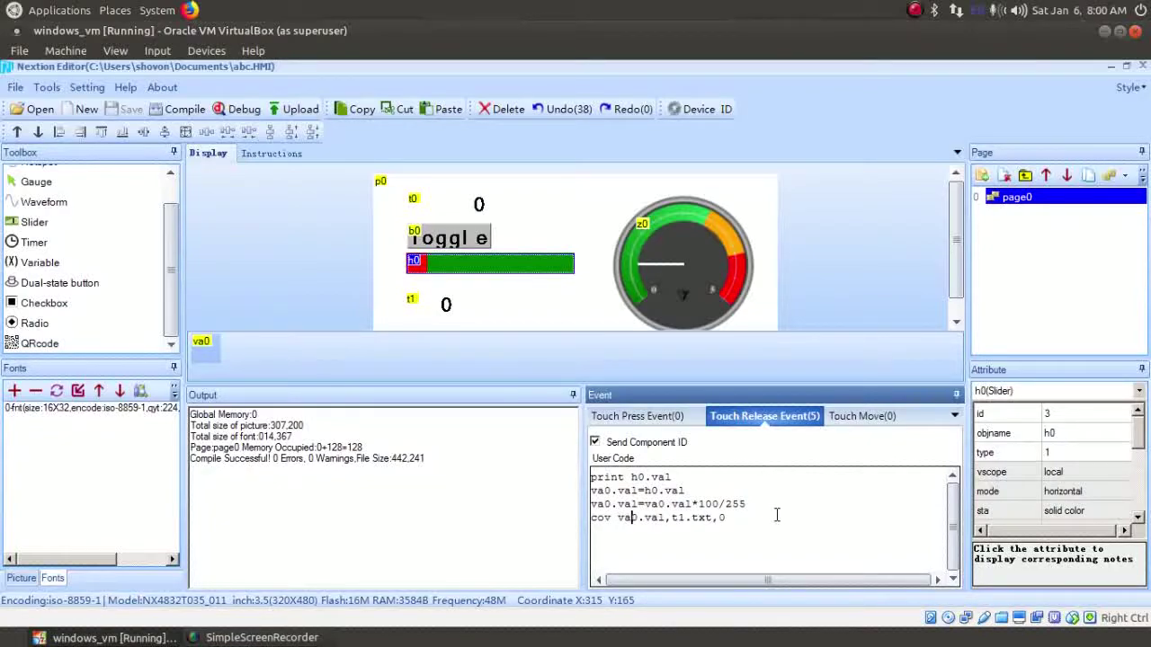
{"action": "key", "text": "Right"}
{"action": "key", "text": "Left"}
{"action": "key", "text": "Left"}
{"action": "key", "text": "Left"}
{"action": "key", "text": "Left"}
{"action": "key", "text": "Right"}
{"action": "key", "text": "Right"}
{"action": "key", "text": "Right"}
{"action": "key", "text": "Right"}
{"action": "key", "text": "Right"}
{"action": "key", "text": "Right"}
{"action": "key", "text": "Right"}
{"action": "key", "text": "Right"}
{"action": "key", "text": "Right"}
{"action": "key", "text": "Right"}
{"action": "key", "text": "Right"}
{"action": "key", "text": "Right"}
{"action": "key", "text": "Right"}
{"action": "key", "text": "Right"}
{"action": "key", "text": "Right"}
{"action": "key", "text": "Right"}
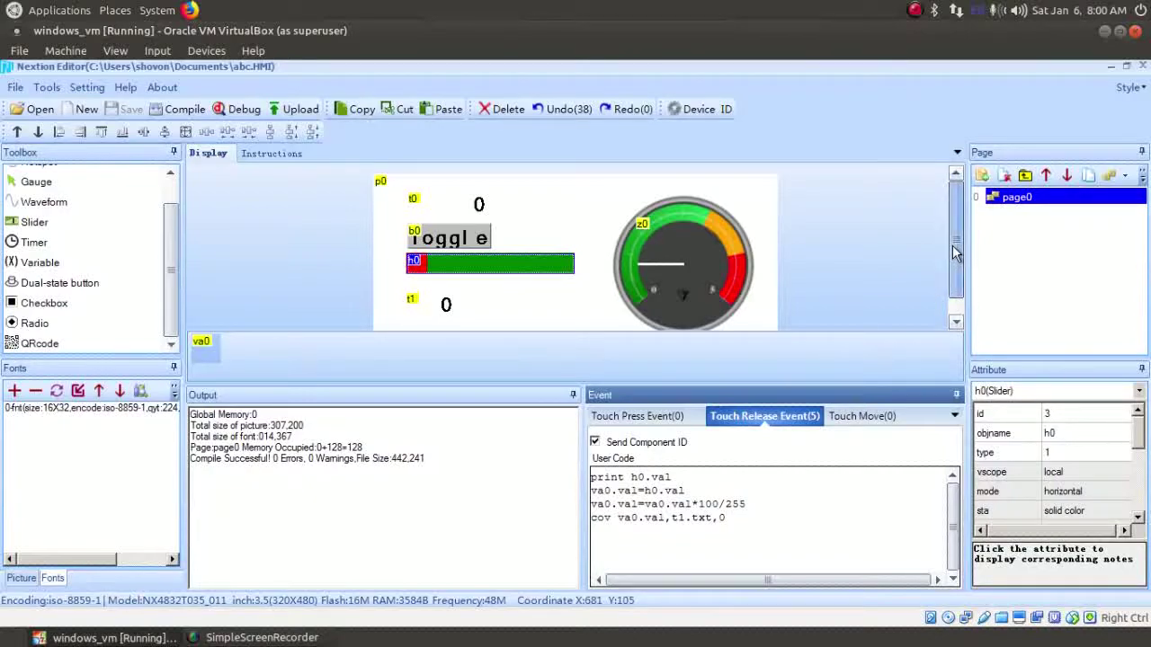
{"action": "scroll", "coordinate": [958, 261], "scroll_direction": "down", "scroll_amount": 2}
{"action": "scroll", "coordinate": [960, 254], "scroll_direction": "up", "scroll_amount": 2}
{"action": "scroll", "coordinate": [959, 252], "scroll_direction": "down", "scroll_amount": 1}
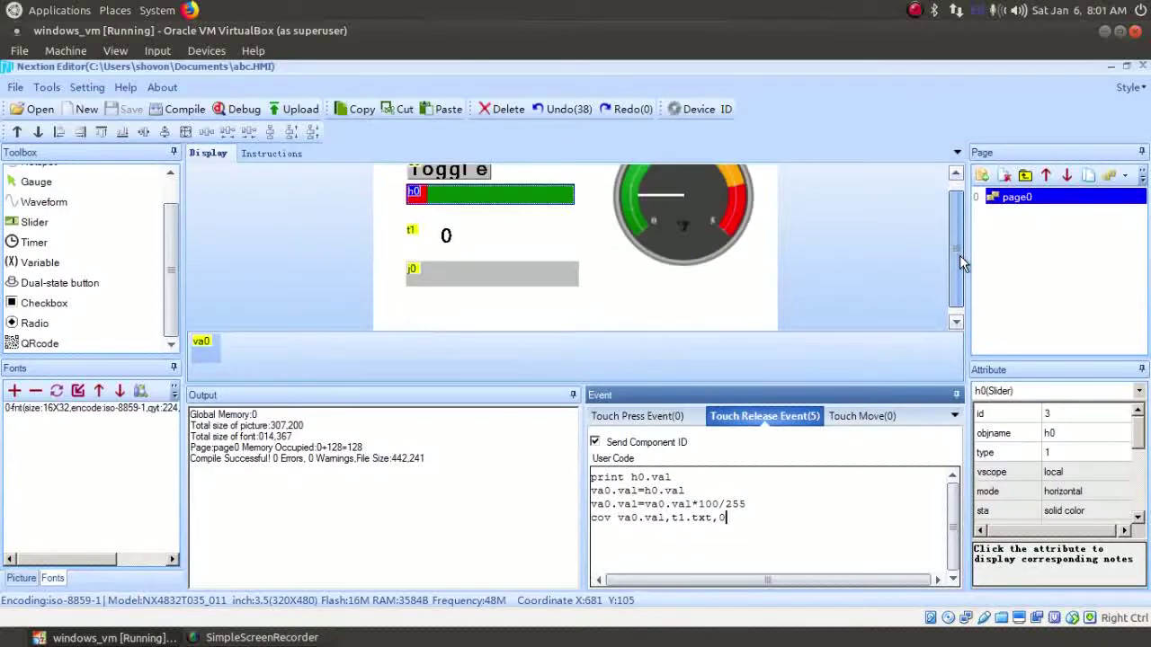
{"action": "scroll", "coordinate": [959, 245], "scroll_direction": "up", "scroll_amount": 2}
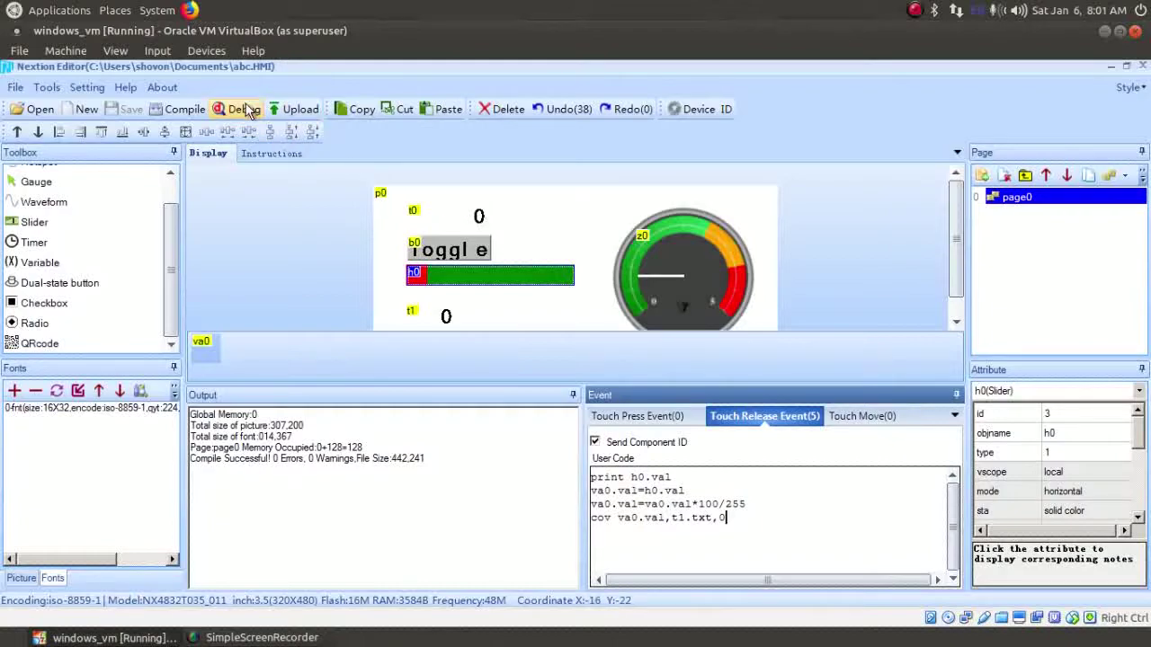
Step: Compile the project, run it in the debug simulator and test the Toggle button
{"action": "left_click", "coordinate": [188, 107]}
{"action": "left_click", "coordinate": [226, 111]}
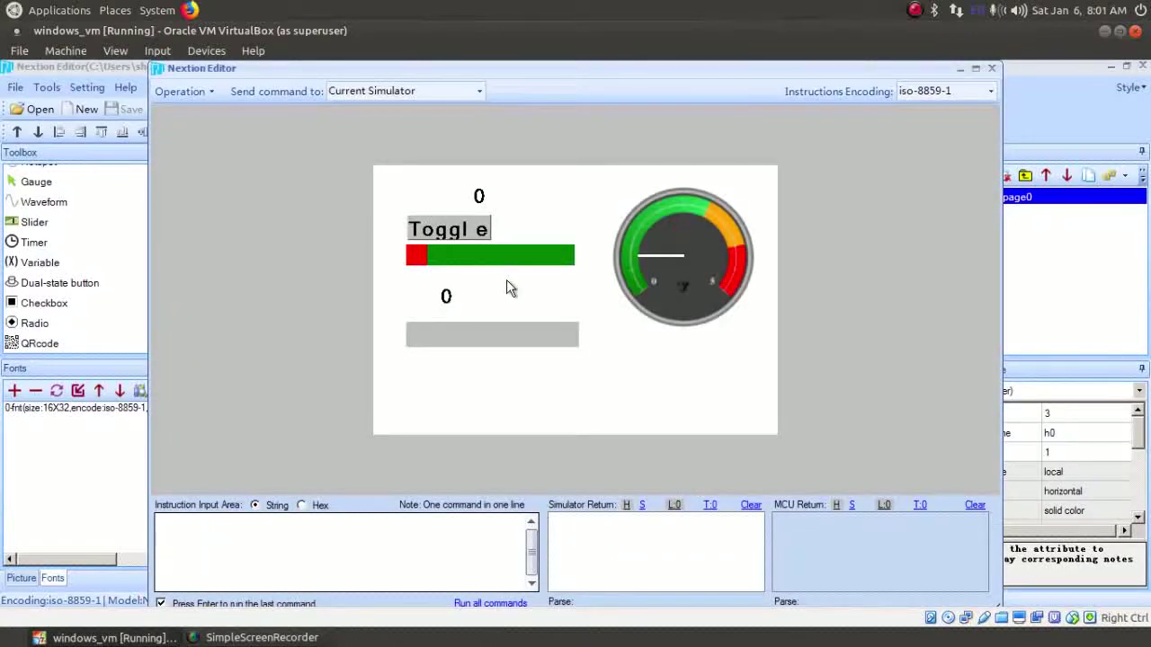
{"action": "left_click", "coordinate": [452, 232]}
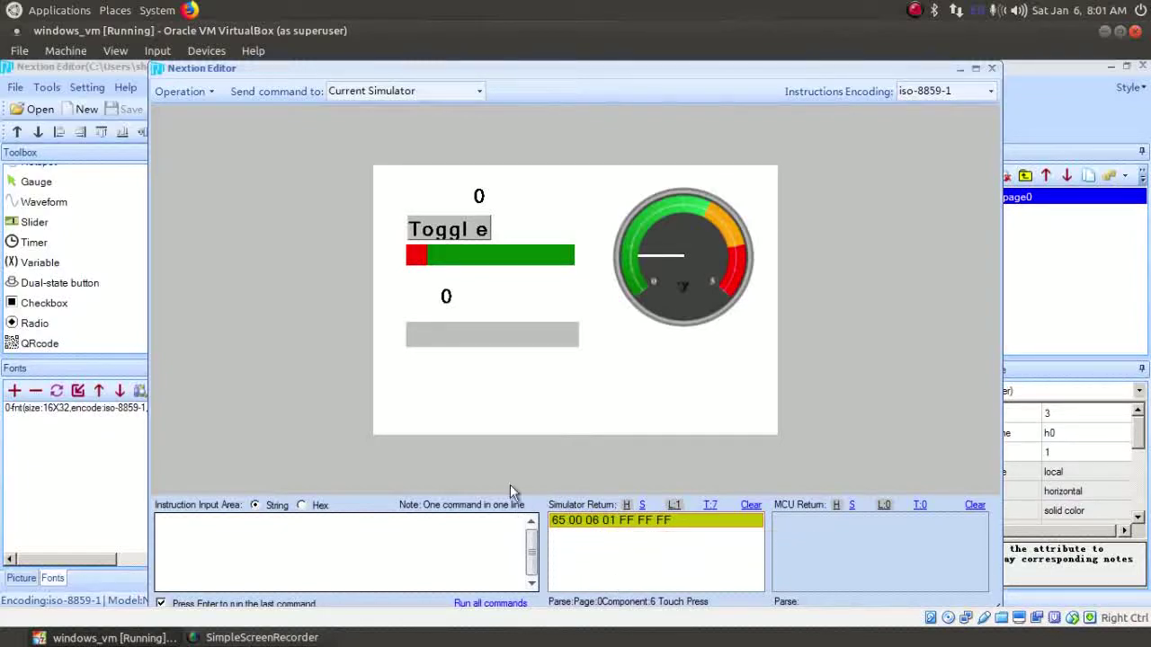
Step: Test the simulated slider by moving it to about a third of its range and further to its maximum
{"action": "left_click", "coordinate": [420, 258]}
{"action": "left_click_drag", "start_coordinate": [452, 257], "coordinate": [465, 259]}
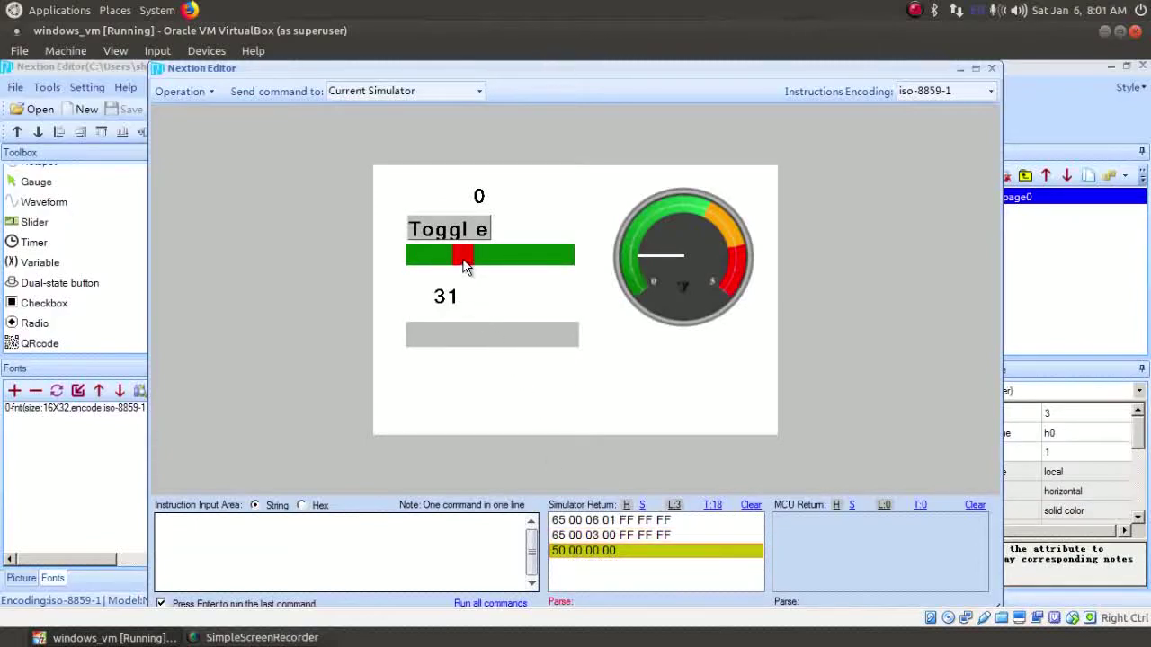
{"action": "left_click_drag", "start_coordinate": [467, 258], "coordinate": [557, 266]}
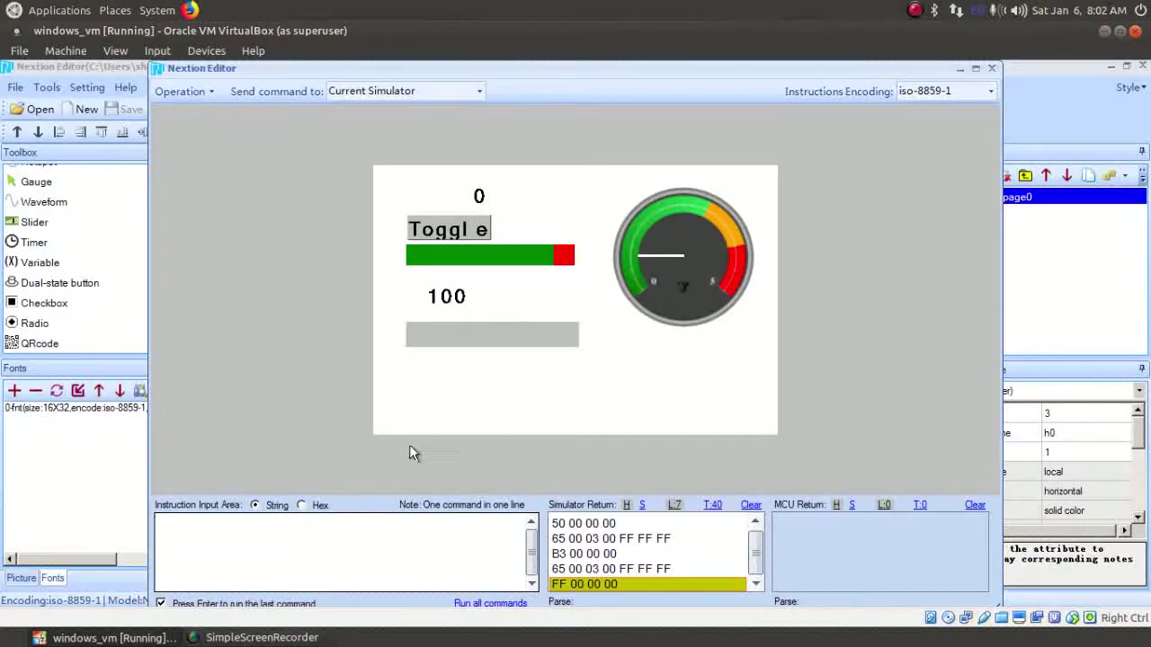
Step: Run the instruction "t0.txt=5.25" in the simulator
{"action": "type", "text": "t"}
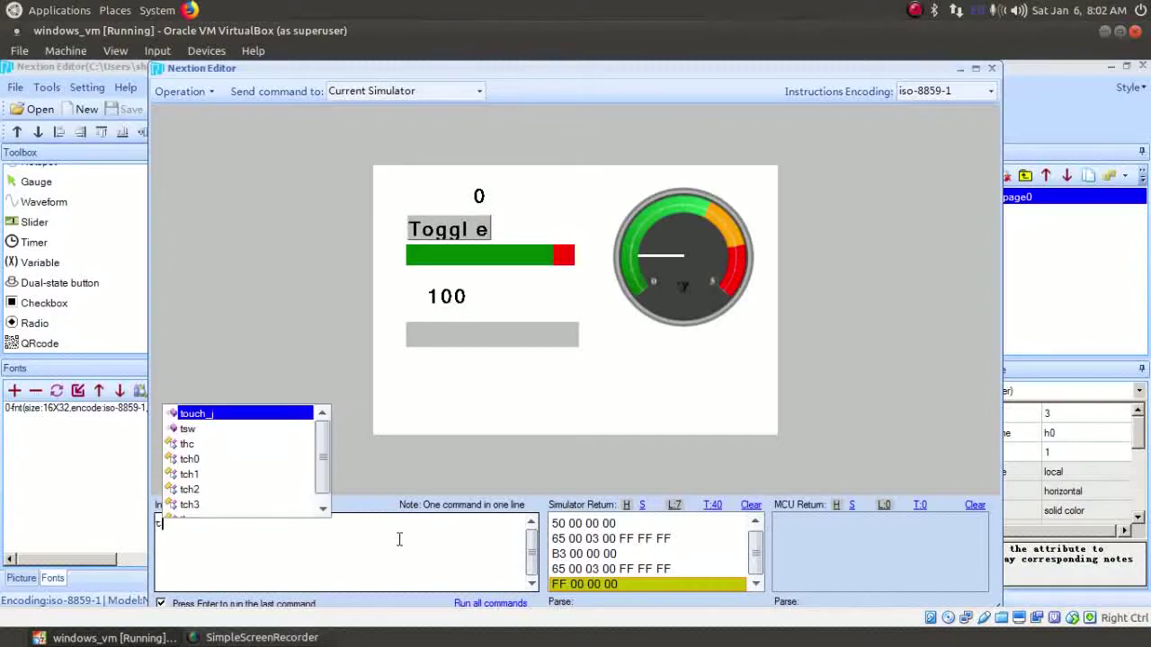
{"action": "type", "text": "0"}
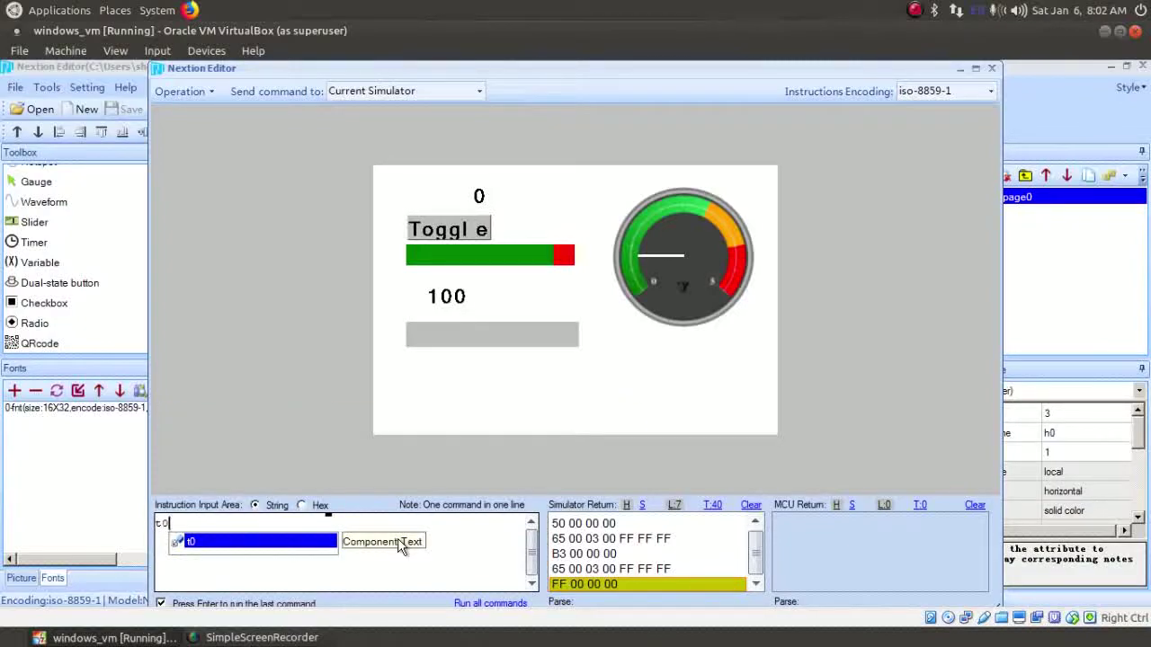
{"action": "type", "text": "."}
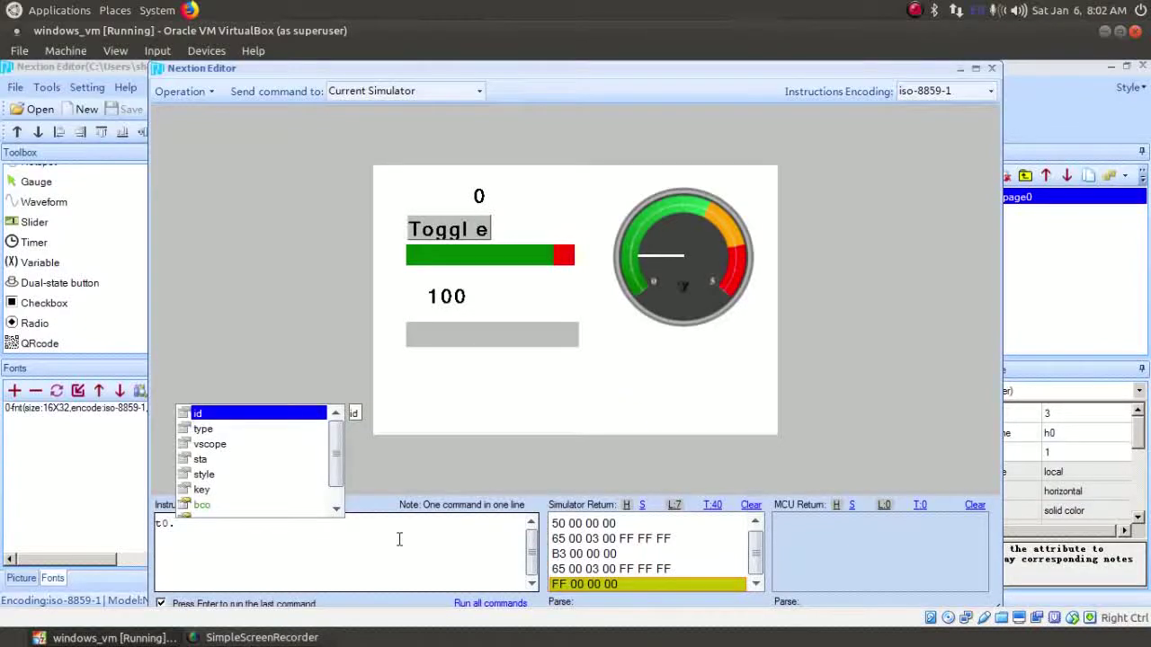
{"action": "type", "text": "tx"}
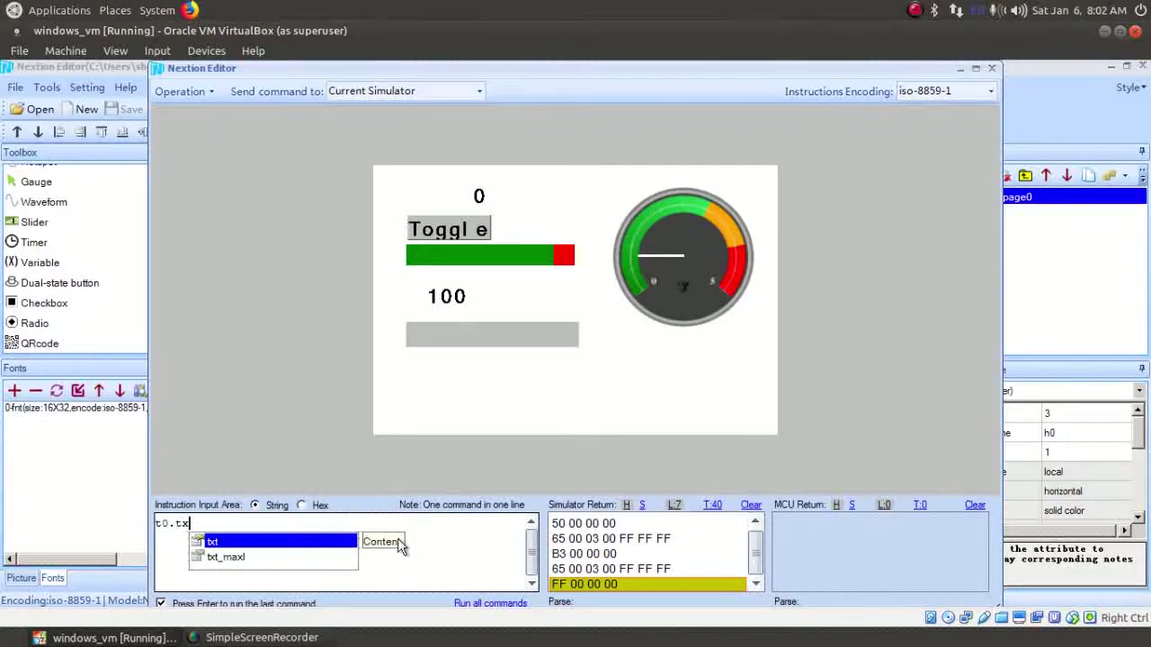
{"action": "type", "text": "t="}
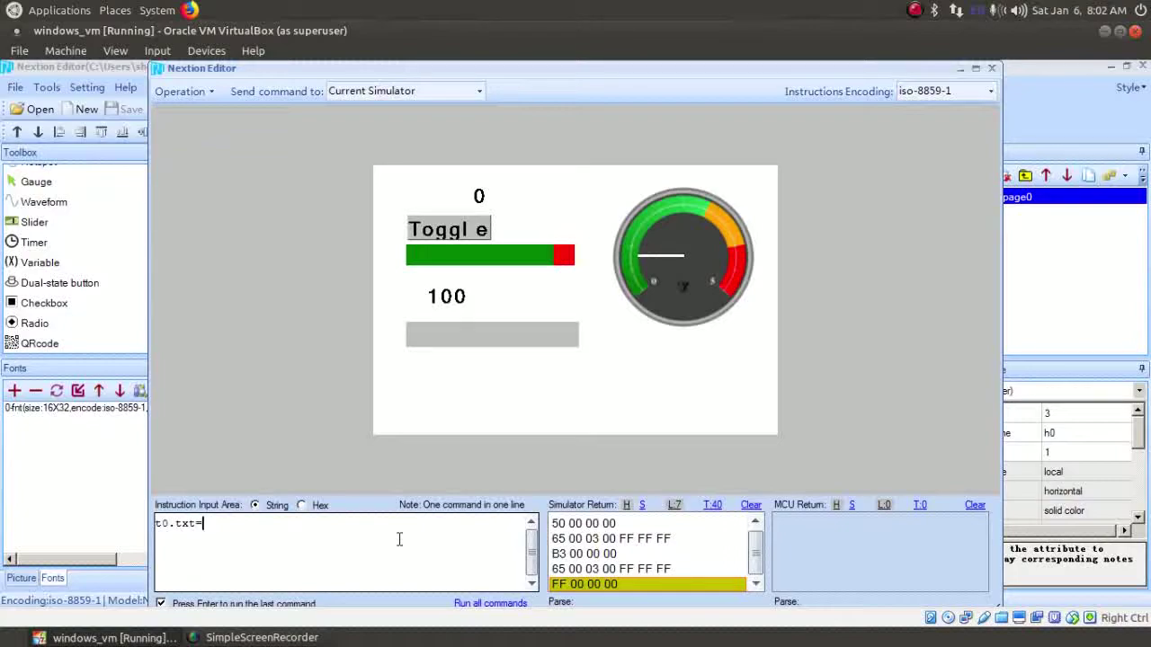
{"action": "type", "text": "5.25"}
{"action": "key", "text": "Return"}
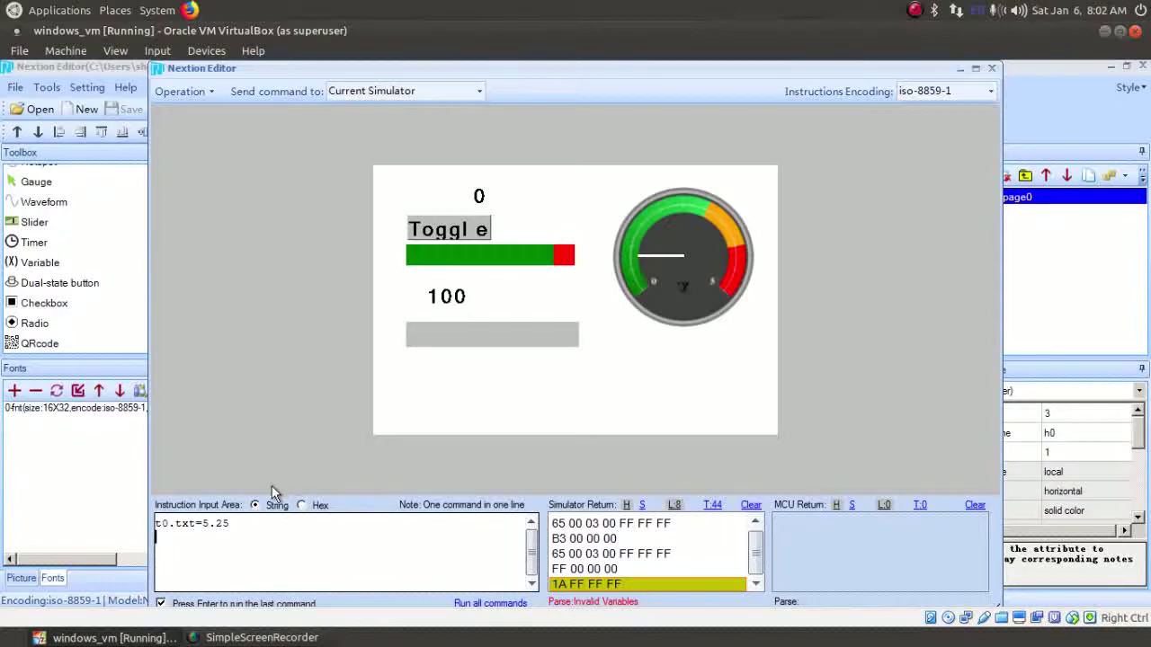
Step: Enclose 5.25 in quotation marks so the instruction reads t0.txt="5.25", and run it again
{"action": "left_click", "coordinate": [204, 524]}
{"action": "type", "text": "\""}
{"action": "key", "text": "Right"}
{"action": "key", "text": "Right"}
{"action": "key", "text": "Right"}
{"action": "key", "text": "Right"}
{"action": "type", "text": "\""}
{"action": "key", "text": "Return"}
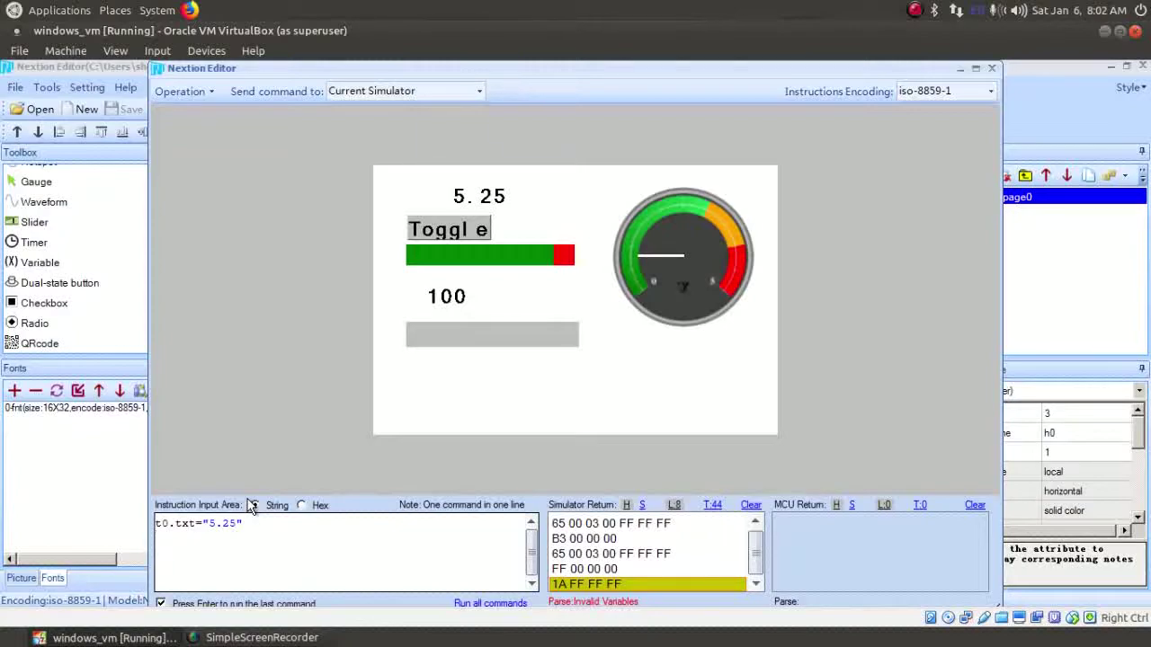
Step: Replace the simulator instruction with "z0.val=322" and run it to move the gauge needle
{"action": "left_click", "coordinate": [256, 530]}
{"action": "key", "text": "BackSpace"}
{"action": "key", "text": "BackSpace"}
{"action": "key", "text": "BackSpace"}
{"action": "key", "text": "BackSpace"}
{"action": "key", "text": "BackSpace"}
{"action": "key", "text": "BackSpace"}
{"action": "key", "text": "BackSpace"}
{"action": "key", "text": "BackSpace"}
{"action": "key", "text": "BackSpace"}
{"action": "key", "text": "BackSpace"}
{"action": "key", "text": "BackSpace"}
{"action": "key", "text": "BackSpace"}
{"action": "key", "text": "BackSpace"}
{"action": "type", "text": "z"}
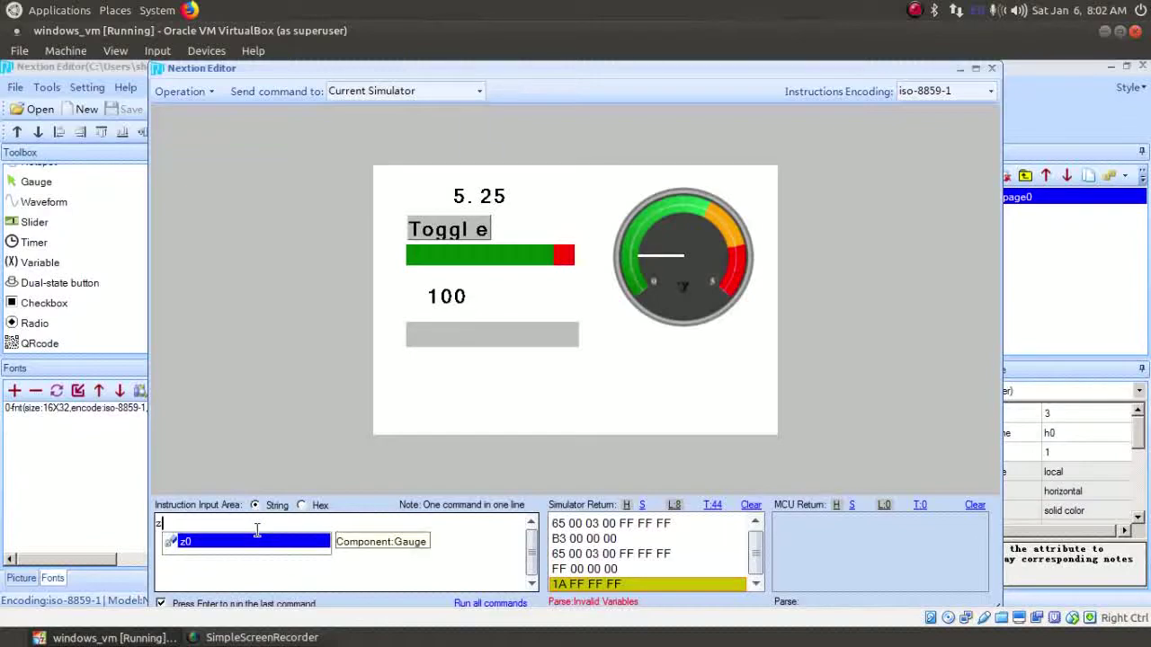
{"action": "type", "text": "0.v"}
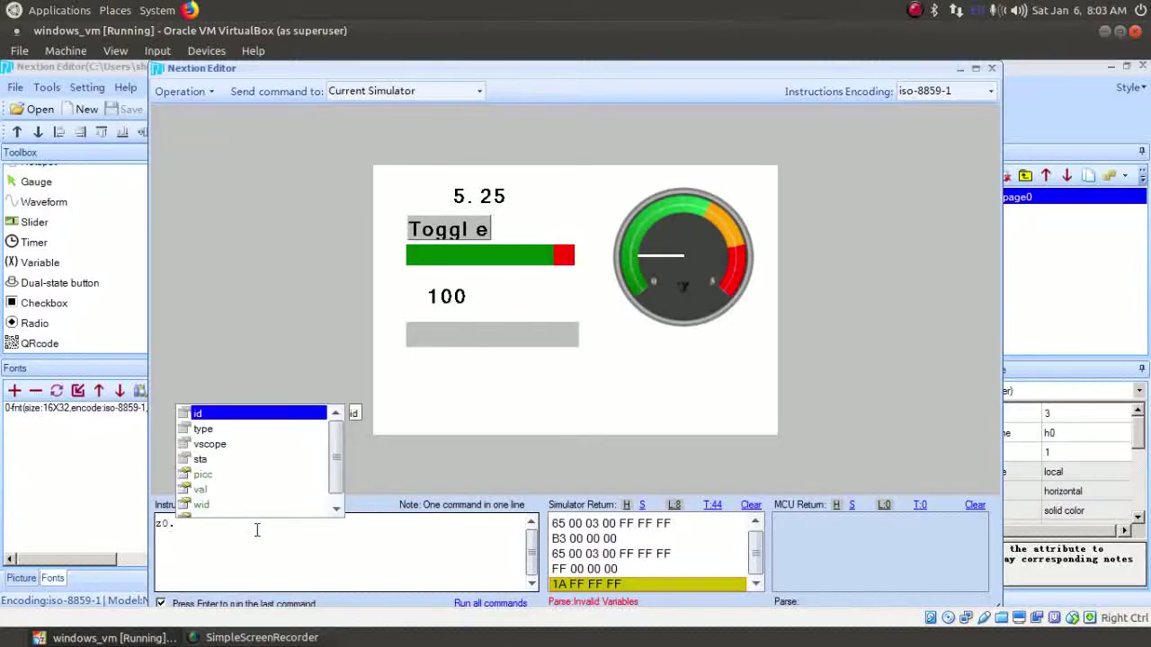
{"action": "key", "text": "Down"}
{"action": "key", "text": "Return"}
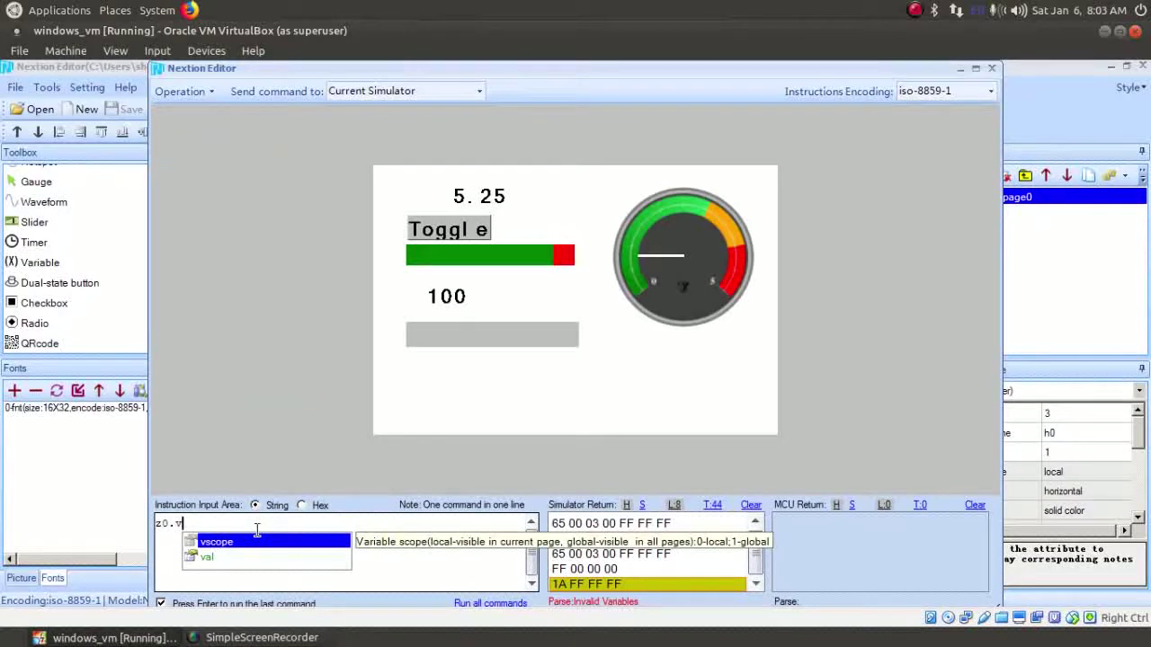
{"action": "key", "text": "Return"}
{"action": "key", "text": "BackSpace"}
{"action": "key", "text": "BackSpace"}
{"action": "key", "text": "BackSpace"}
{"action": "key", "text": "BackSpace"}
{"action": "key", "text": "BackSpace"}
{"action": "type", "text": "al"}
{"action": "key", "text": "Return"}
{"action": "type", "text": "="}
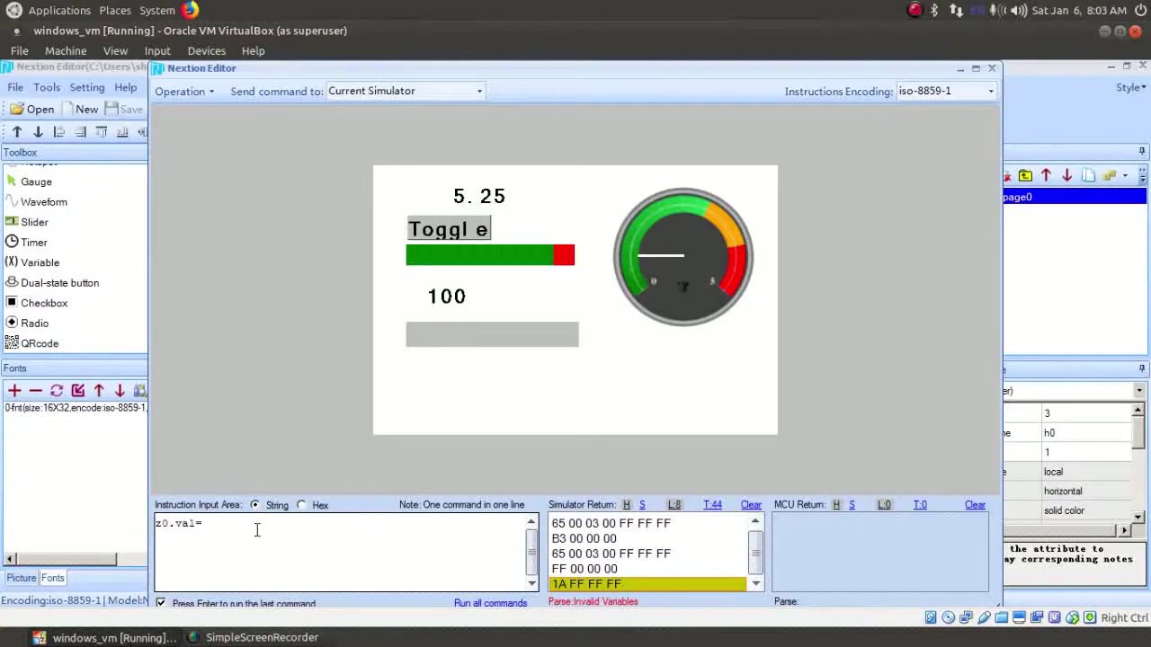
{"action": "type", "text": "322"}
{"action": "key", "text": "Return"}
Step: Test the gauge needle by running z0.val with the values 0 and 90
{"action": "left_click", "coordinate": [241, 523]}
{"action": "key", "text": "BackSpace"}
{"action": "key", "text": "BackSpace"}
{"action": "key", "text": "BackSpace"}
{"action": "type", "text": "0"}
{"action": "key", "text": "Return"}
{"action": "left_click", "coordinate": [230, 525]}
{"action": "key", "text": "BackSpace"}
{"action": "type", "text": "90"}
{"action": "key", "text": "Return"}
Step: Test the gauge needle by running z0.val with the values 270 and 220
{"action": "left_click", "coordinate": [244, 525]}
{"action": "key", "text": "BackSpace"}
{"action": "key", "text": "BackSpace"}
{"action": "type", "text": "270"}
{"action": "key", "text": "Return"}
{"action": "left_click", "coordinate": [318, 526]}
{"action": "key", "text": "BackSpace"}
{"action": "key", "text": "BackSpace"}
{"action": "key", "text": "BackSpace"}
{"action": "type", "text": "220"}
{"action": "key", "text": "Return"}
Step: Set the z0.val instruction back to 322 and run it to return the gauge needle to the scale's zero mark
{"action": "left_click", "coordinate": [260, 524]}
{"action": "key", "text": "BackSpace"}
{"action": "key", "text": "BackSpace"}
{"action": "key", "text": "BackSpace"}
{"action": "type", "text": "322"}
{"action": "key", "text": "Return"}
Step: Replace the instruction with a j0.val assignment that fills the progress bar to about half, and run it
{"action": "key", "text": "ctrl+a"}
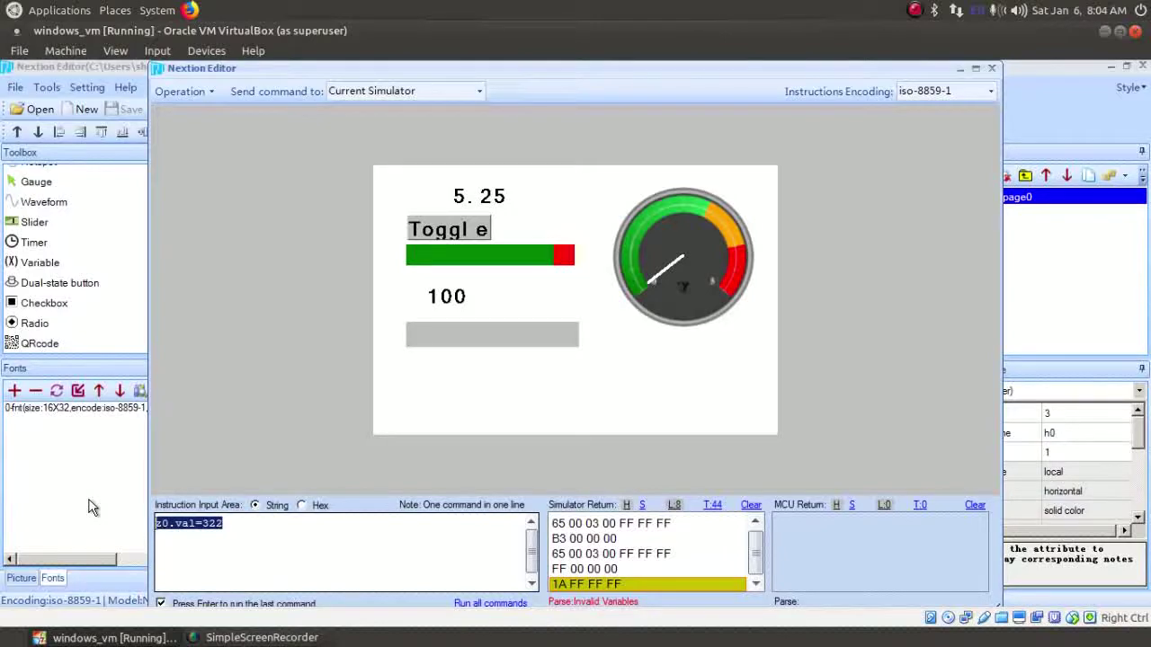
{"action": "type", "text": "j0"}
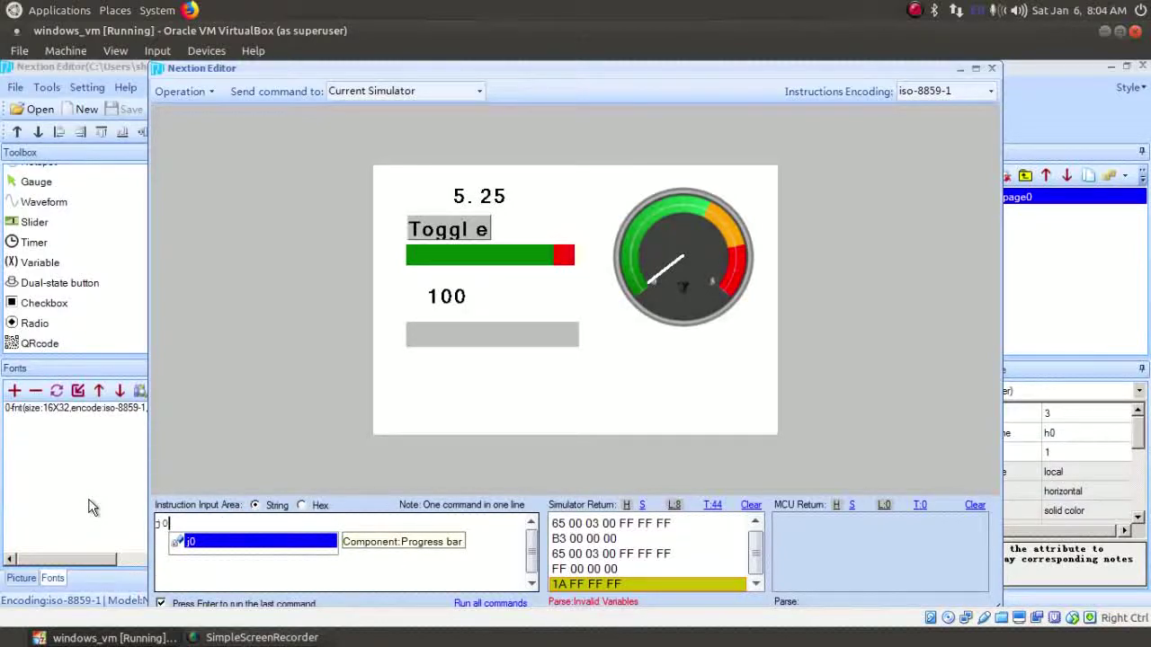
{"action": "type", "text": ".val="}
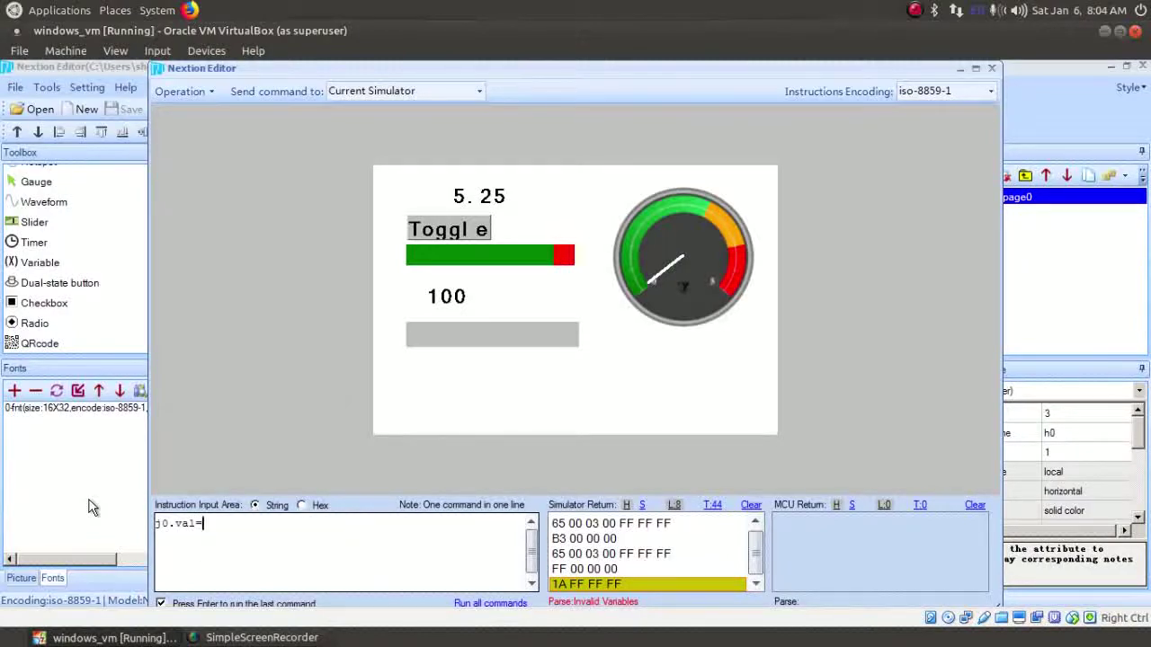
{"action": "key", "text": "Return"}
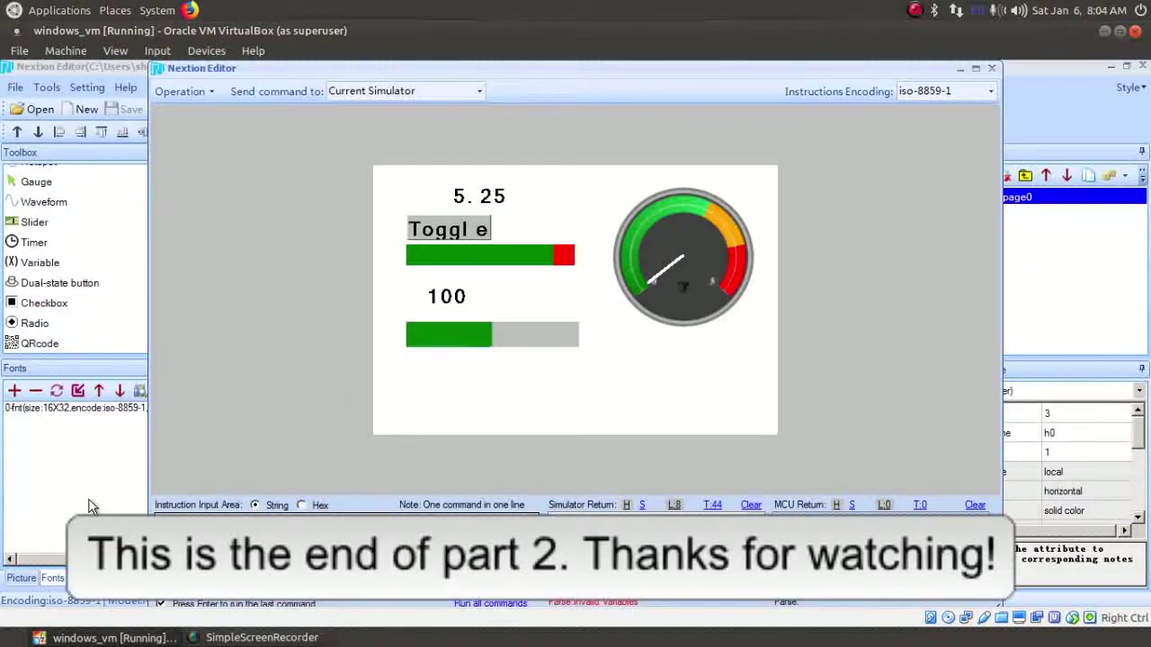